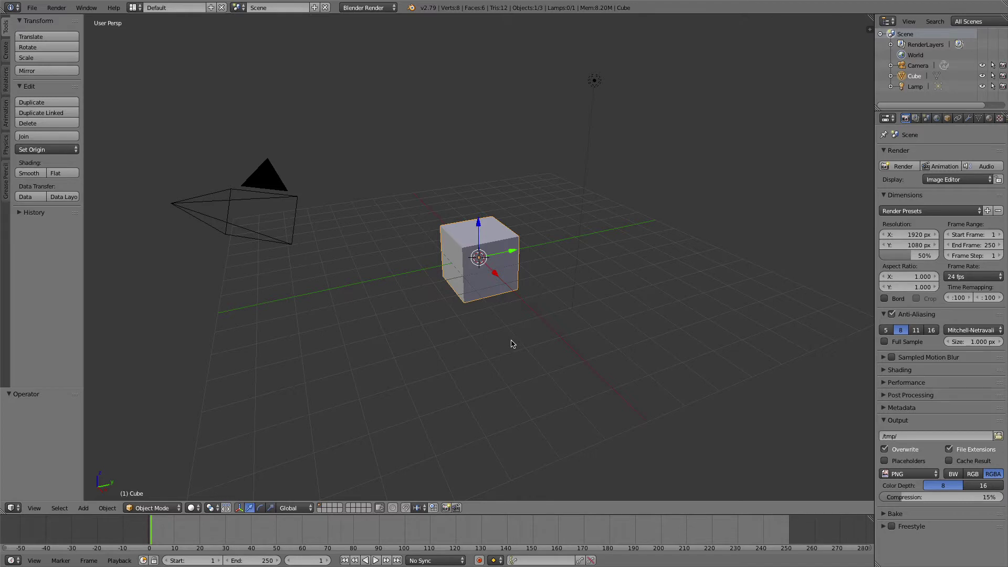
# - Delete the default cube and add a mesh circle with 32 vertices and a radius of 1
pyautogui.press('x')
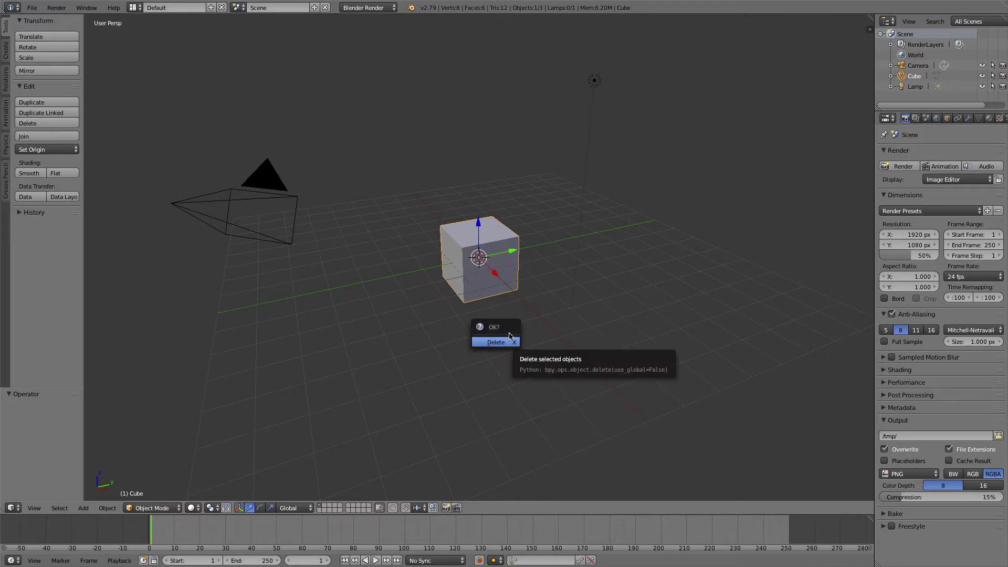
pyautogui.click(502, 343)
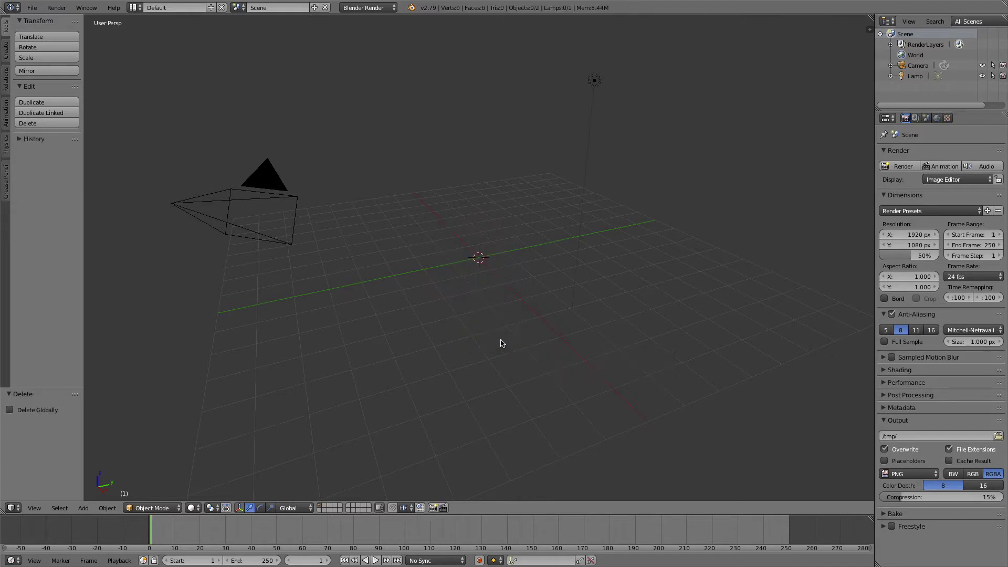
pyautogui.click(7, 55)
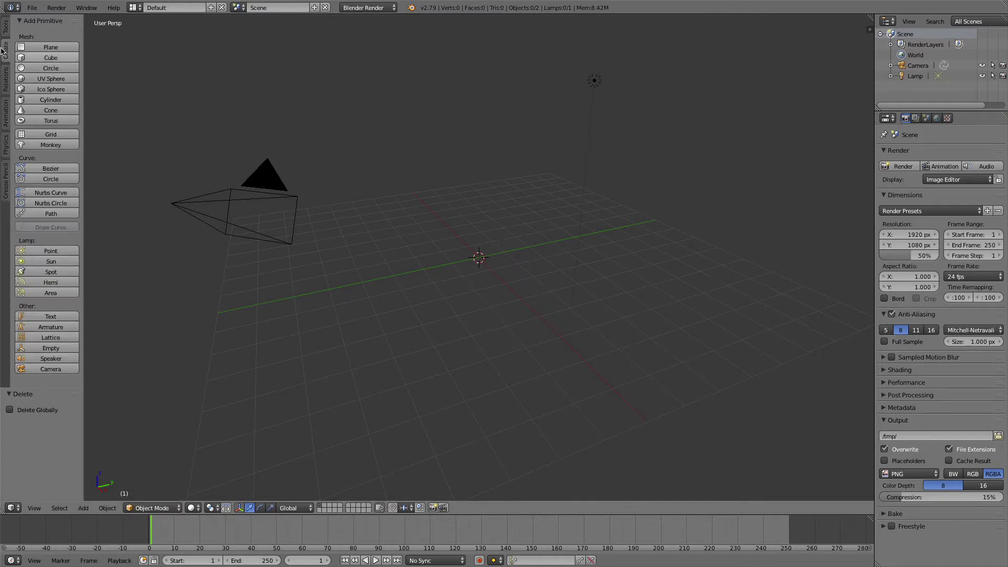
pyautogui.click(41, 72)
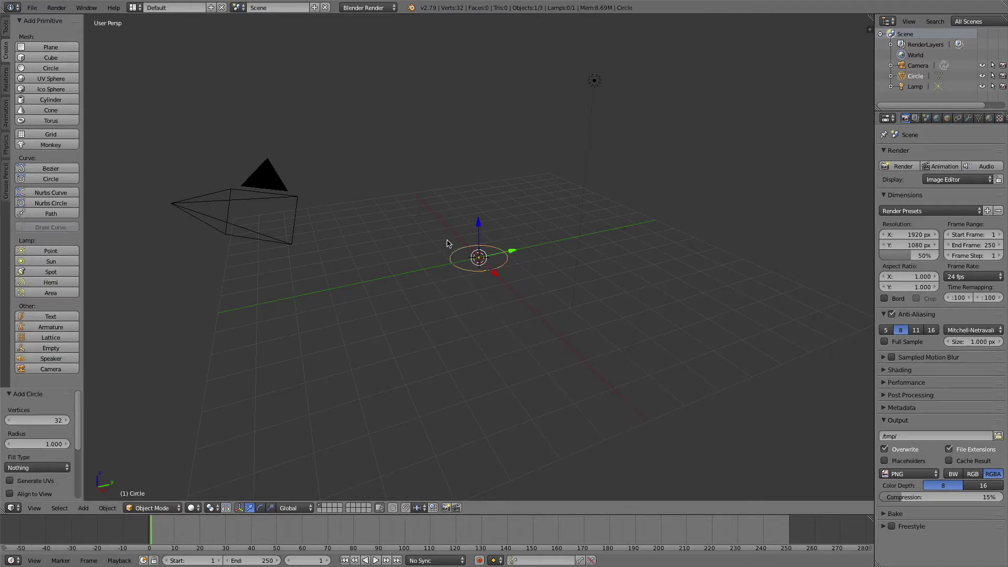
pyautogui.scroll(3, 476, 256)
pyautogui.scroll(2, 477, 256)
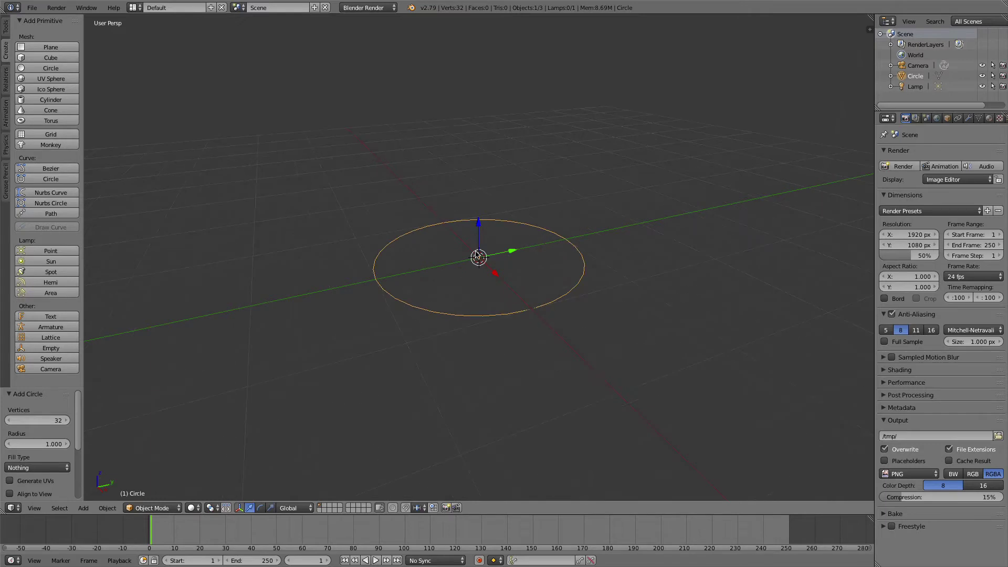
# - In Edit Mode, extrude the circle's outline in place and scale the new ring to 0 to fill the base
pyautogui.click(160, 507)
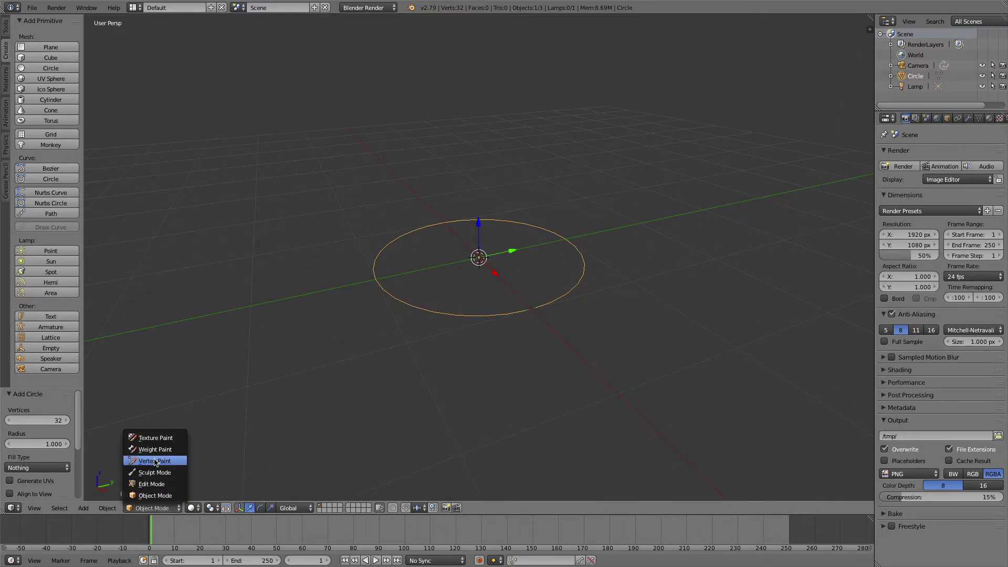
pyautogui.click(157, 484)
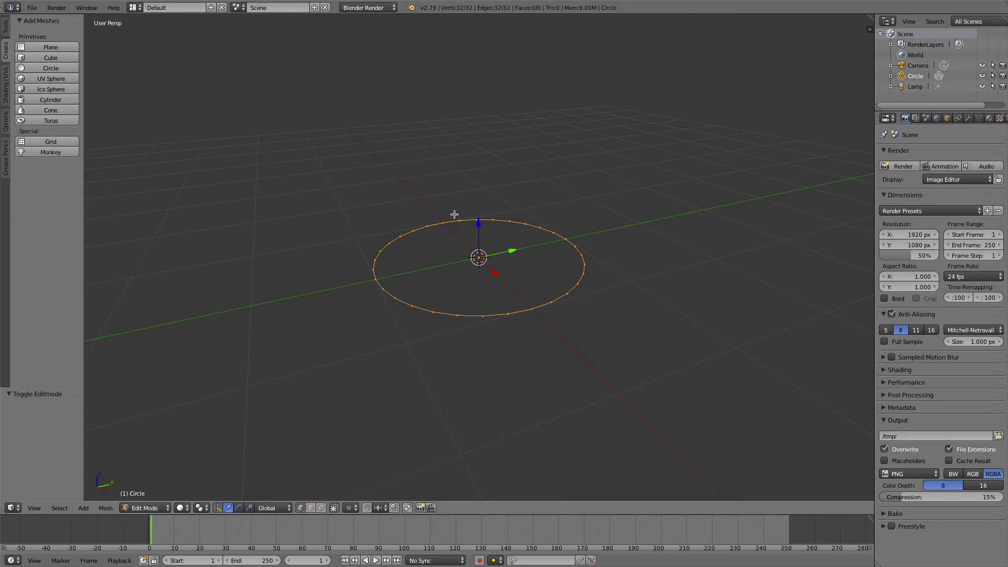
pyautogui.press('e')
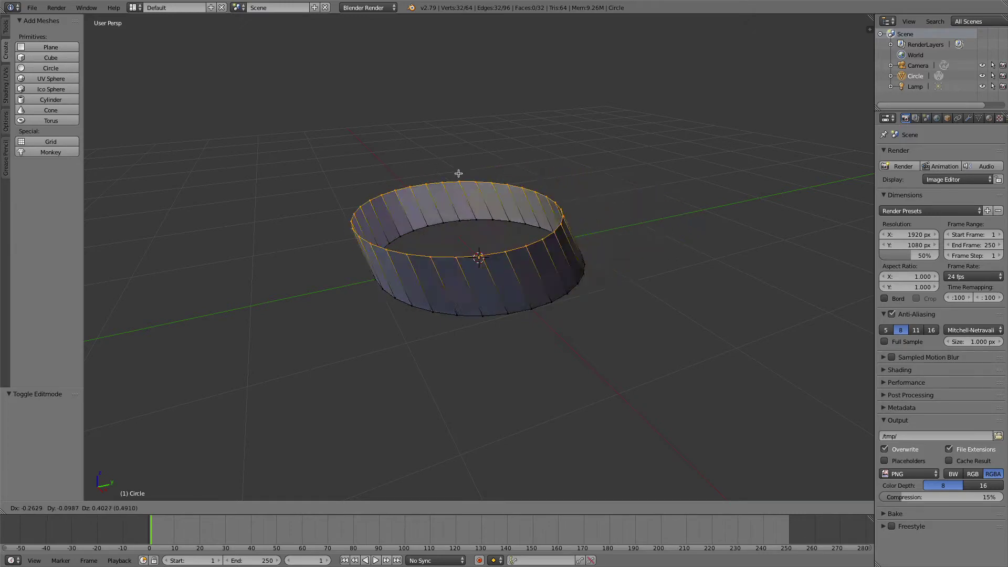
pyautogui.rightClick(507, 174)
pyautogui.press('s')
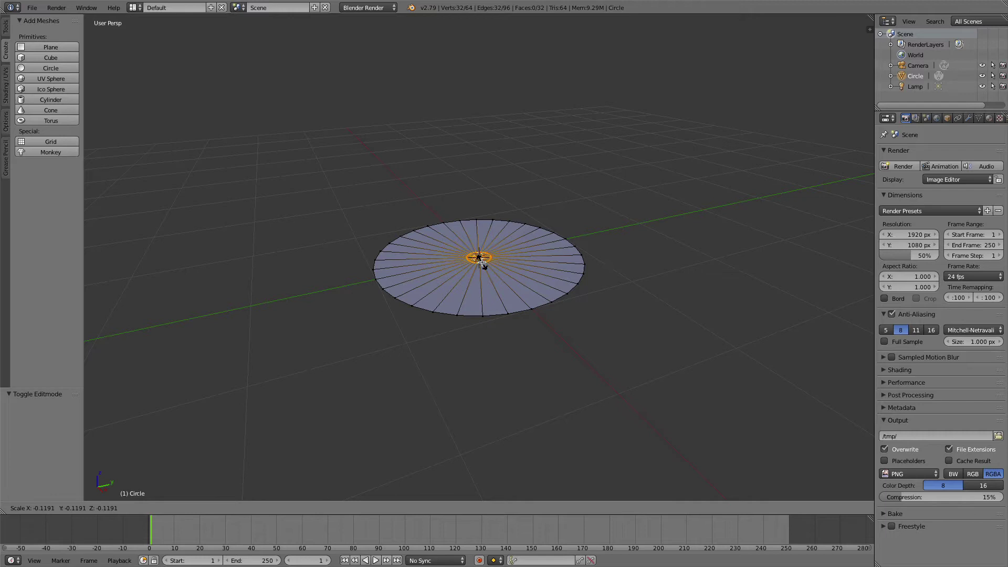
pyautogui.press('0')
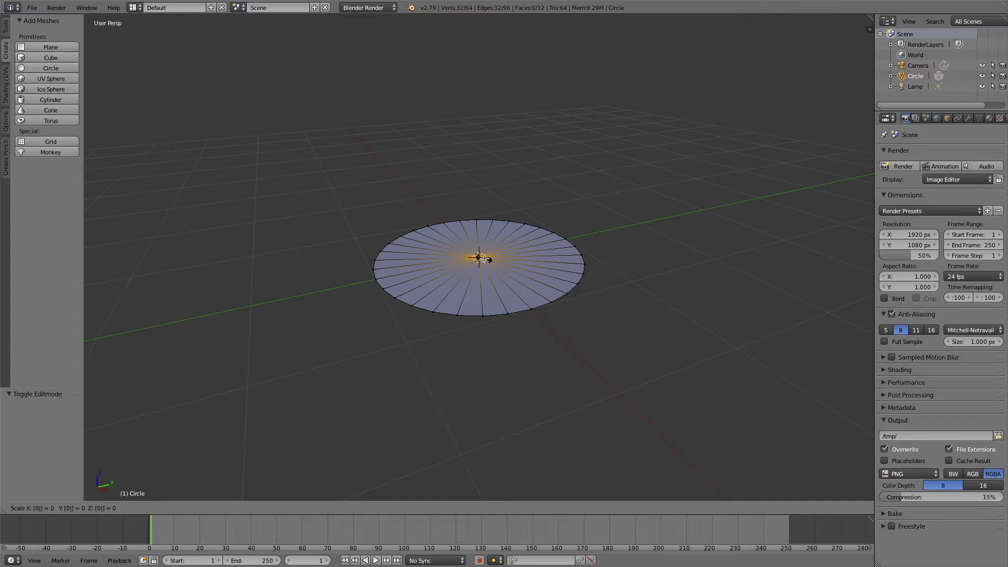
pyautogui.press('Return')
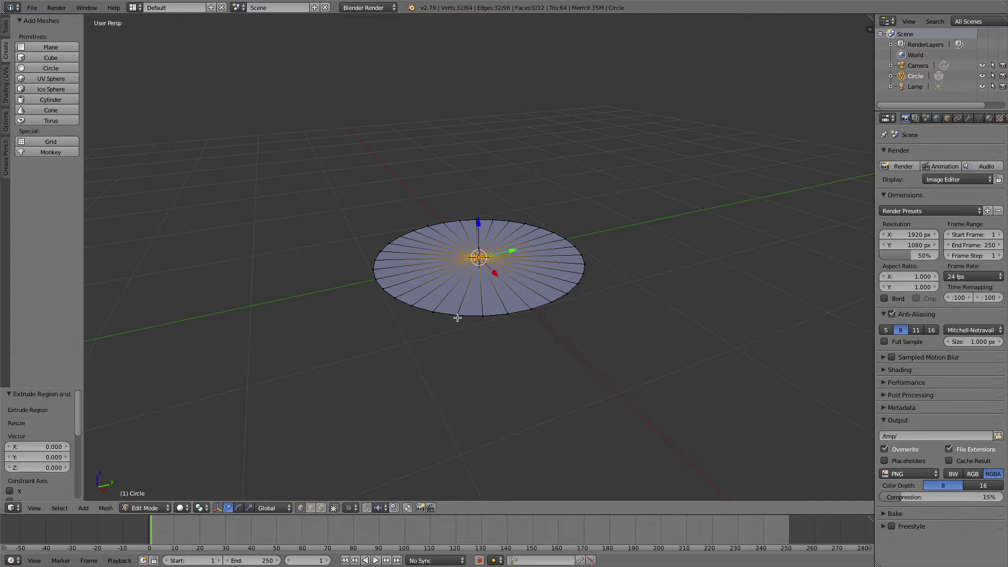
# - Select only the vertices of the disc's outer ring with circle select, leaving the centre vertices unselected
pyautogui.press('a')
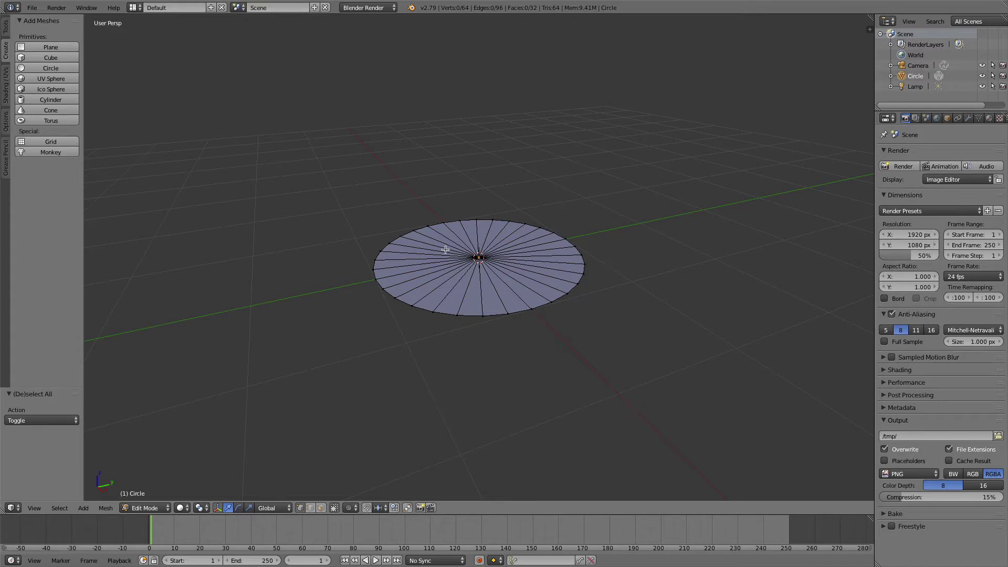
pyautogui.press('a')
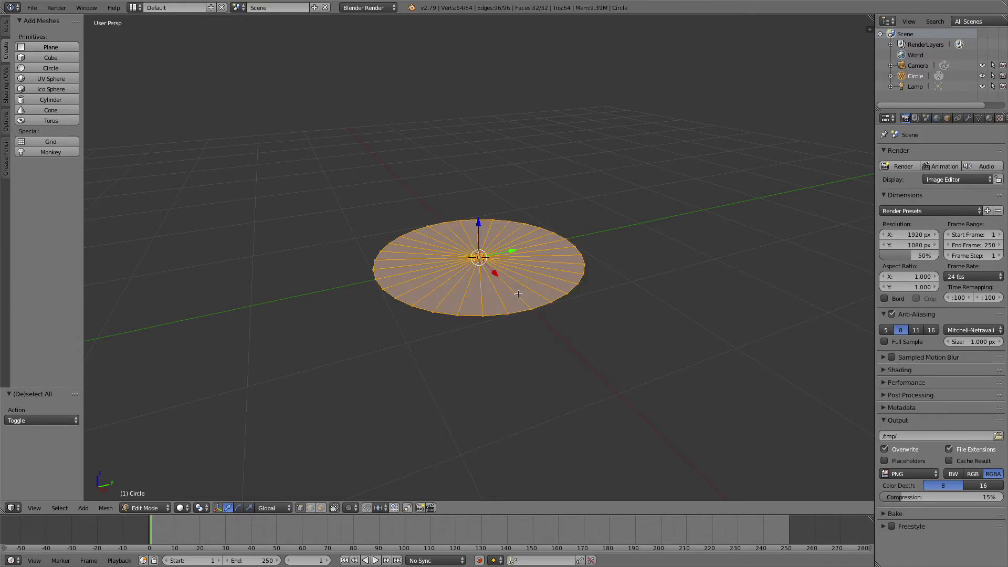
pyautogui.press('a')
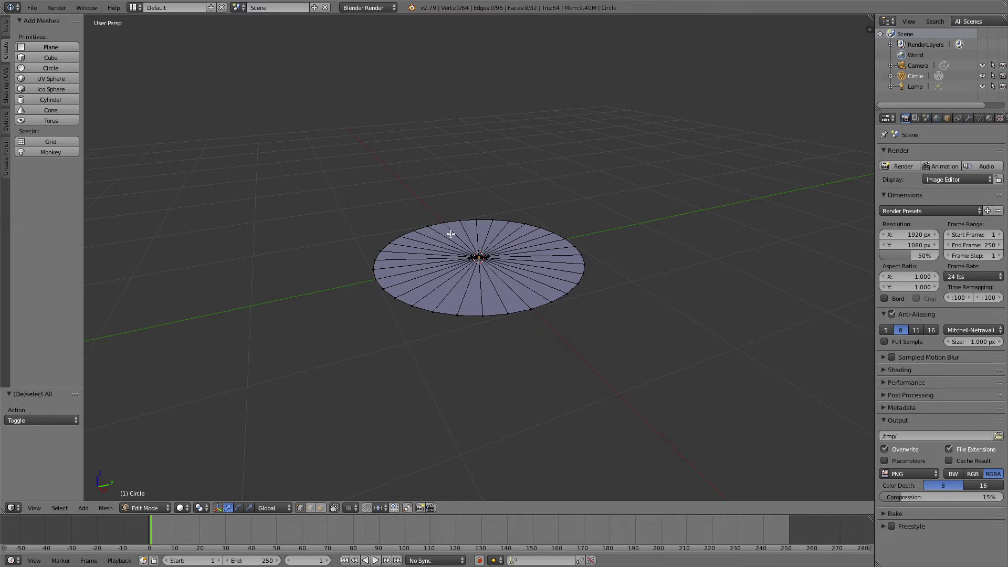
pyautogui.press('c')
pyautogui.moveTo(423, 227)
pyautogui.mouseDown()
pyautogui.moveTo(408, 227)
pyautogui.moveTo(382, 260)
pyautogui.moveTo(389, 279)
pyautogui.moveTo(421, 302)
pyautogui.moveTo(520, 311)
pyautogui.moveTo(565, 299)
pyautogui.moveTo(580, 278)
pyautogui.moveTo(574, 248)
pyautogui.moveTo(551, 231)
pyautogui.moveTo(440, 218)
pyautogui.mouseUp()
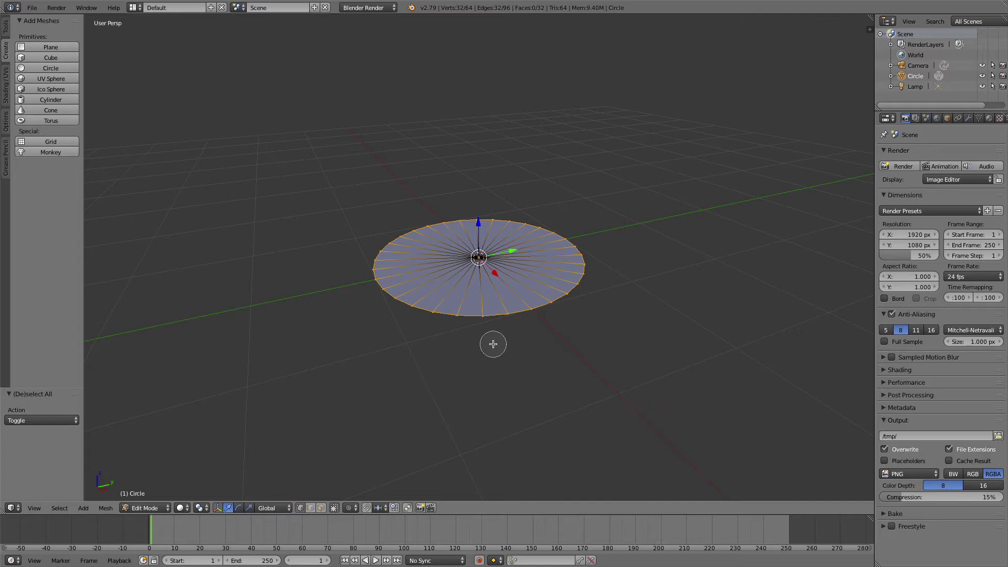
pyautogui.press('Escape')
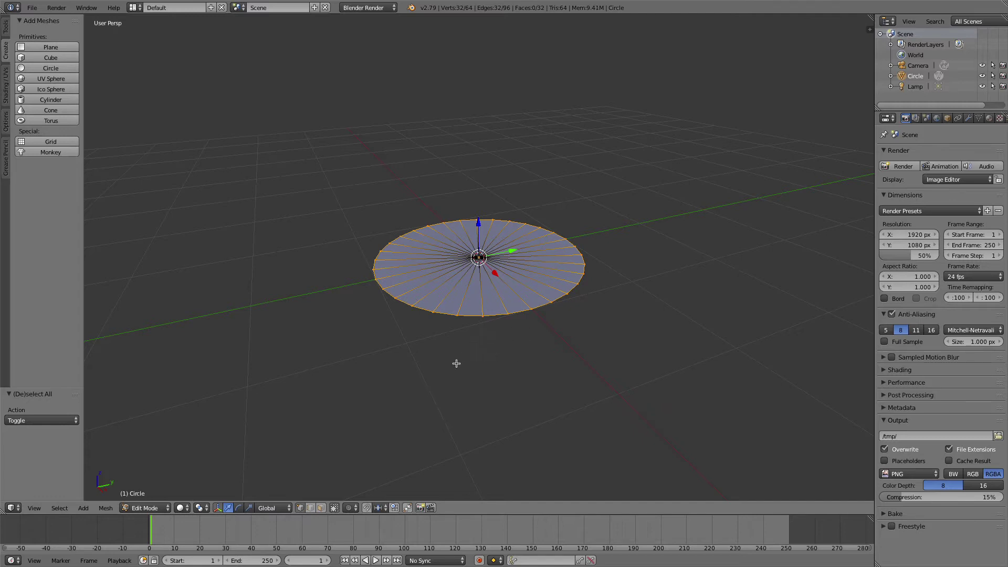
# - Extrude the outer ring upward along the Z axis by about 1.44 to form the cup's lower wall
pyautogui.press('e')
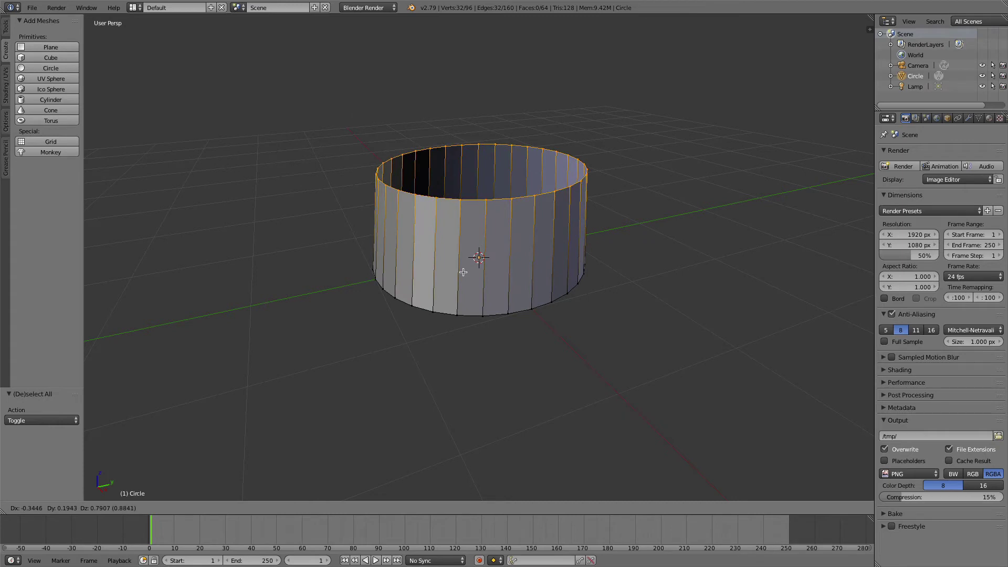
pyautogui.press('y')
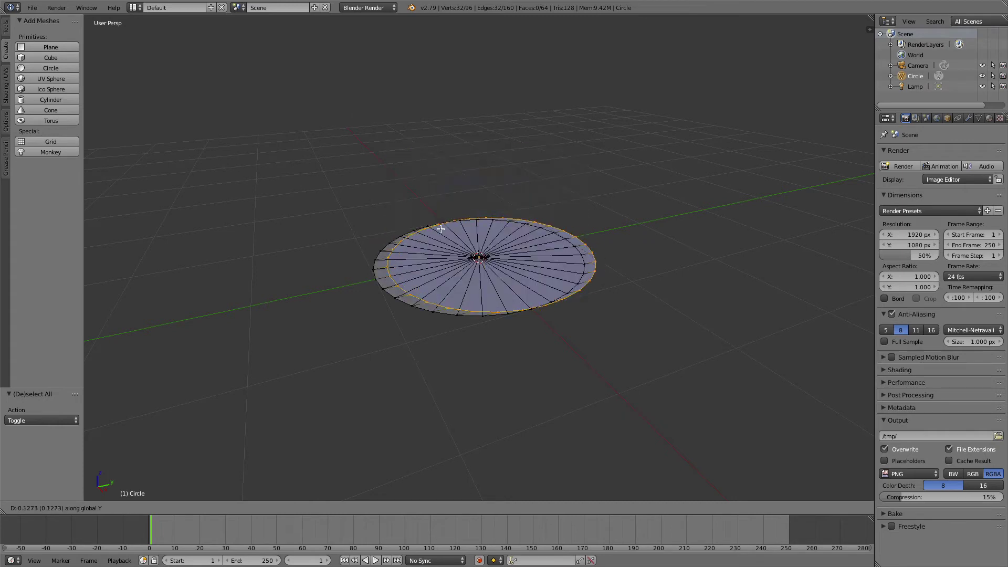
pyautogui.press('x')
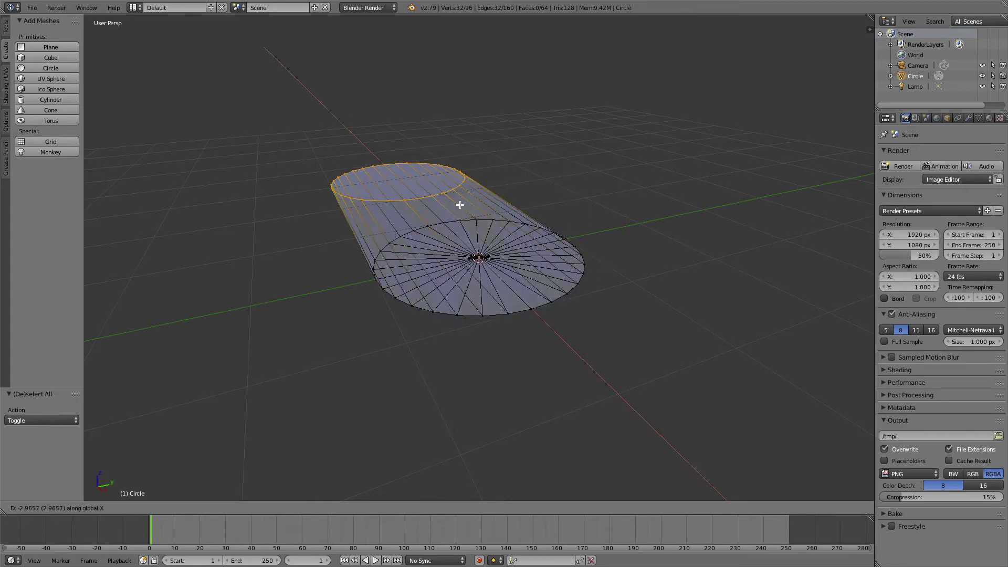
pyautogui.press('z')
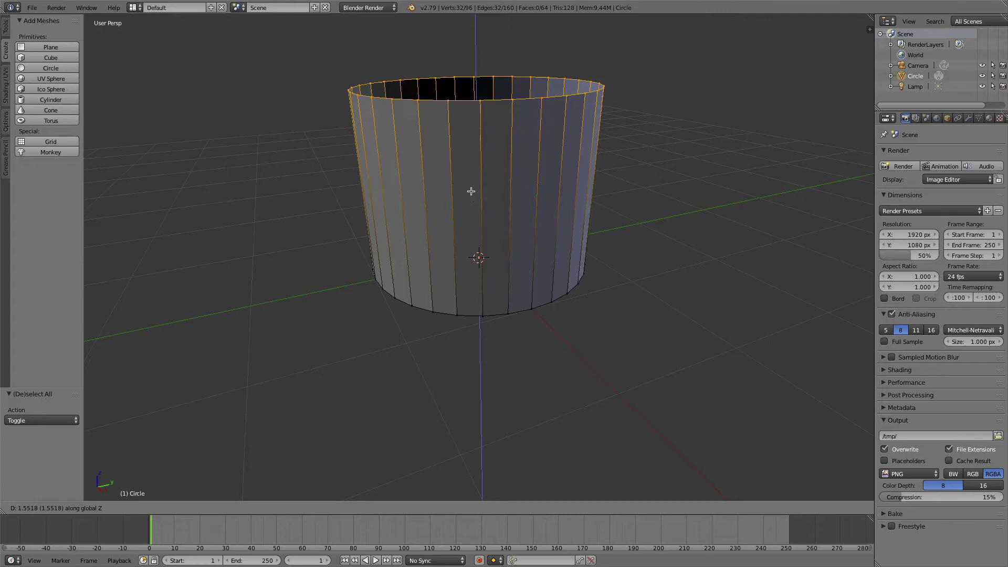
pyautogui.click(466, 210)
# - Extrude the wall's top ring in place and scale it outward by about 1.86 into a flat rim
pyautogui.moveTo(466, 212); pyautogui.dragTo(437, 242, button='middle')
pyautogui.scroll(1, 479, 253)
pyautogui.scroll(-4, 478, 252)
pyautogui.press('e')
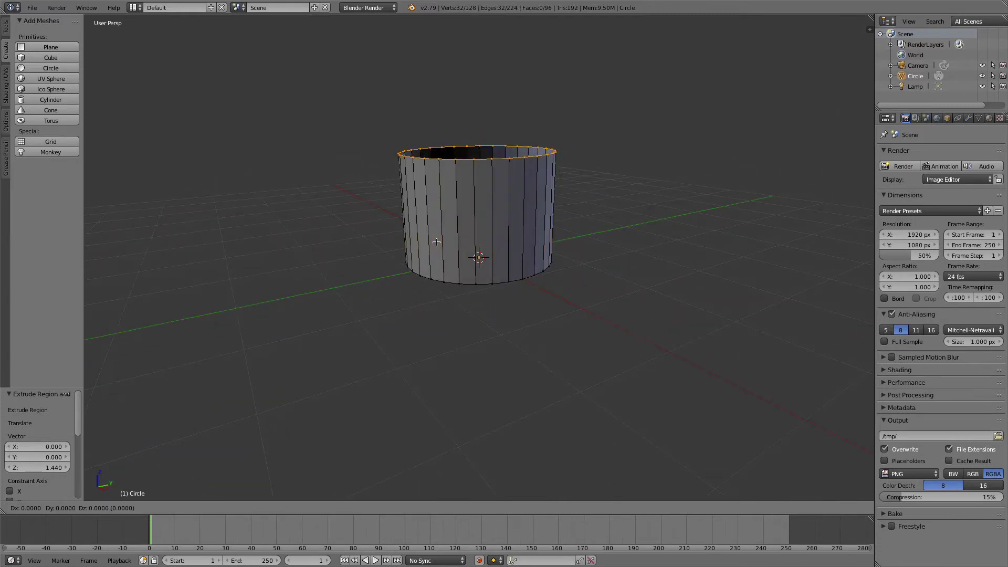
pyautogui.press('s')
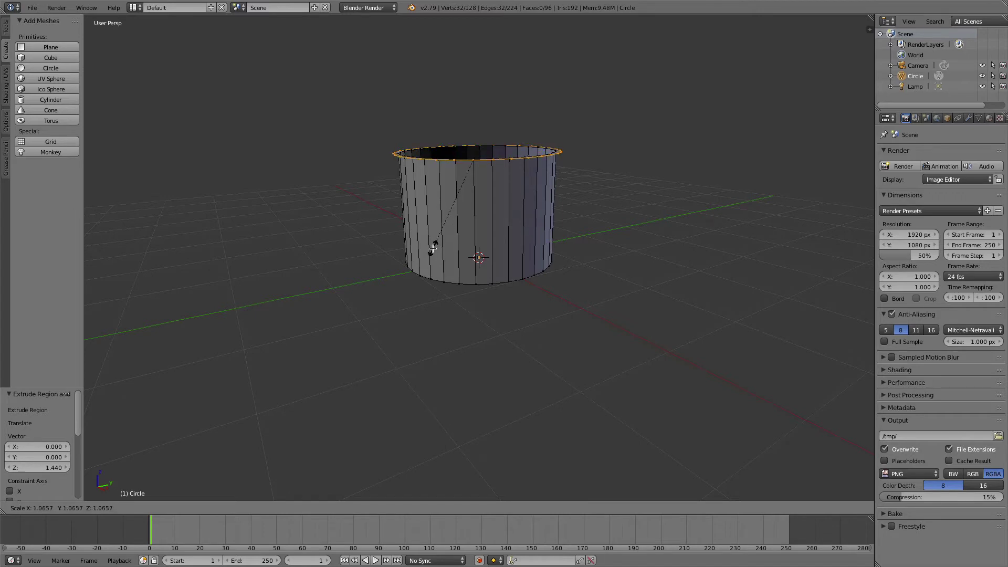
pyautogui.click(347, 284)
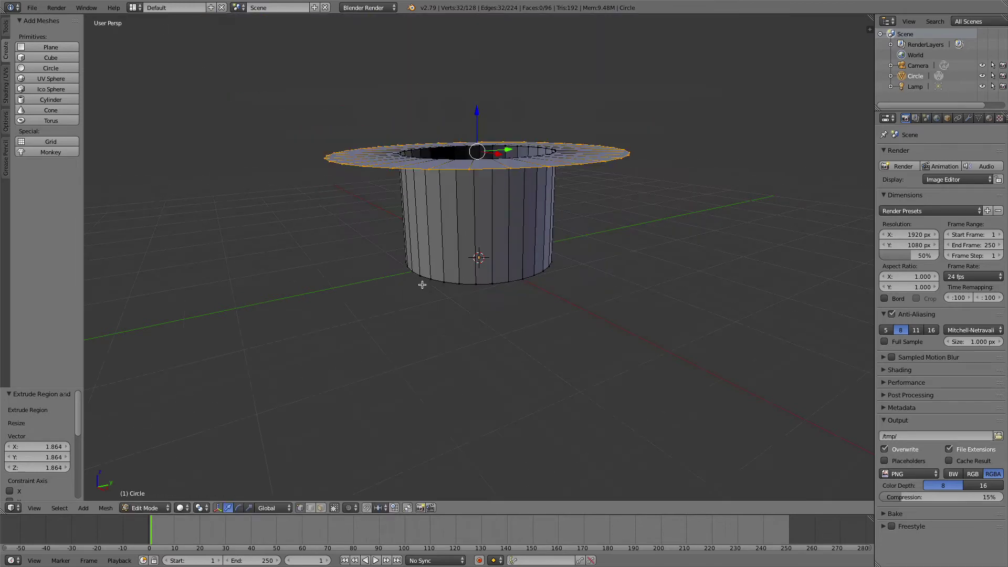
# - Move the widened rim up along the Z axis by about 1.08 to form a flared section
pyautogui.moveTo(423, 286)
pyautogui.mouseDown(button='middle')
pyautogui.moveTo(419, 296)
pyautogui.moveTo(405, 284)
pyautogui.mouseUp(button='middle')
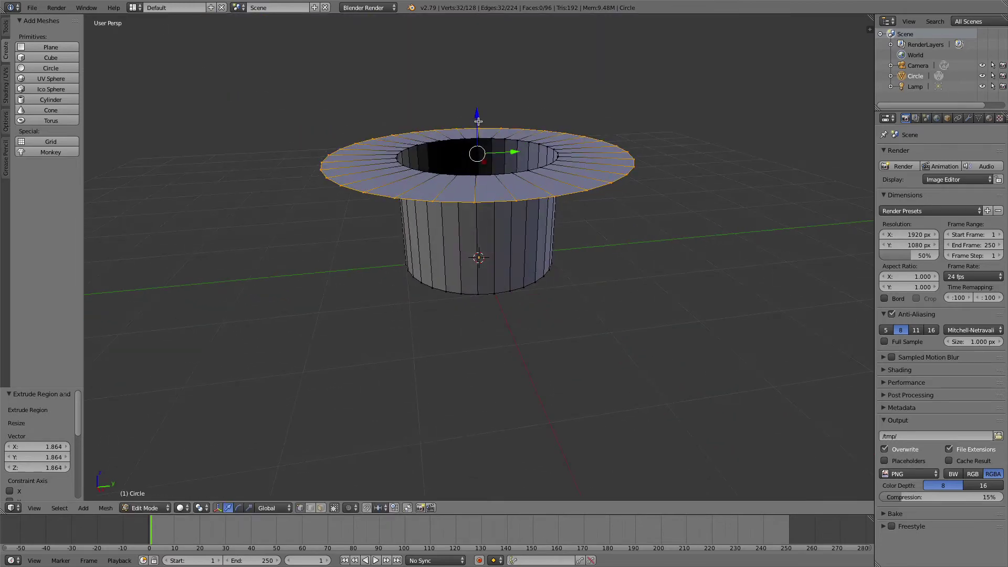
pyautogui.press('g')
pyautogui.press('z')
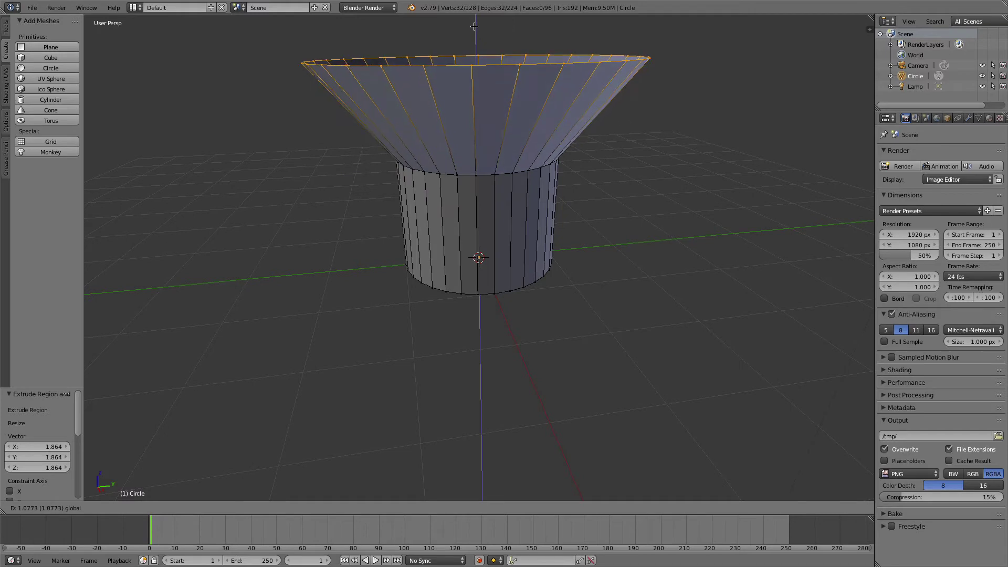
pyautogui.click(474, 26)
# - Scale the flared section's top ring down by a factor of about 0.7
pyautogui.scroll(3, 457, 237)
pyautogui.scroll(-5, 456, 236)
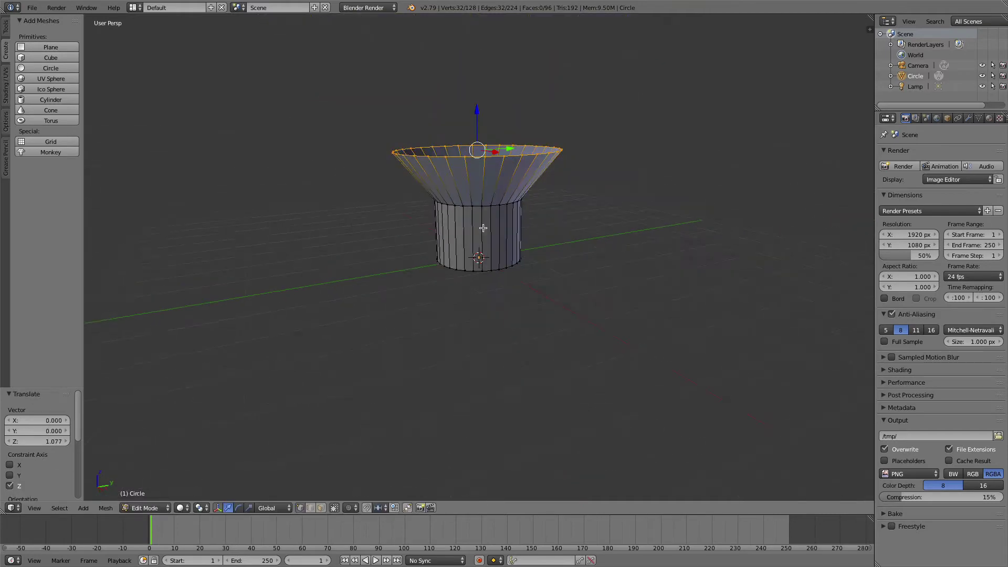
pyautogui.press('s')
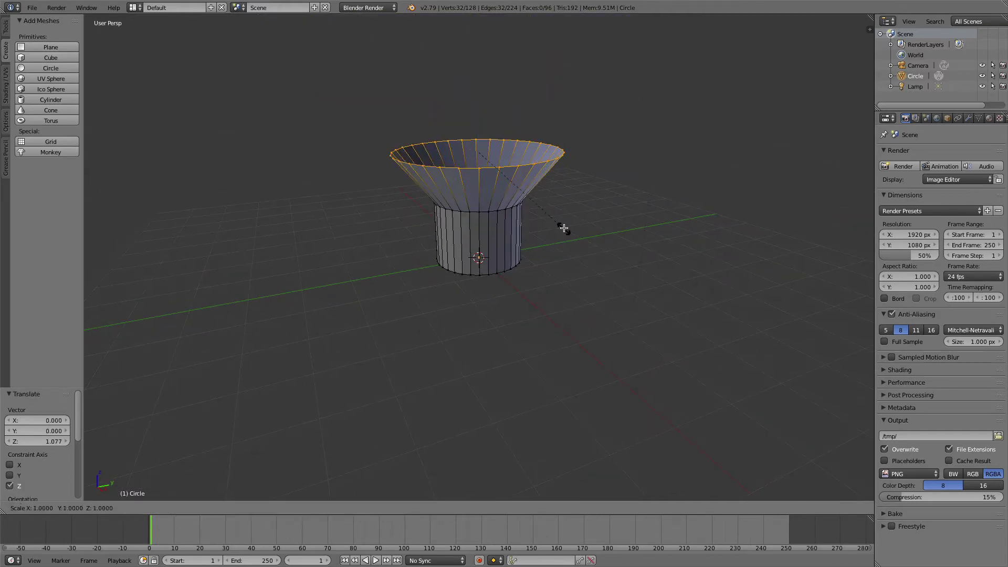
pyautogui.click(537, 207)
# - Extrude the top ring along the Z axis by about 1.04 for the upper wall and return to Object Mode
pyautogui.press('e')
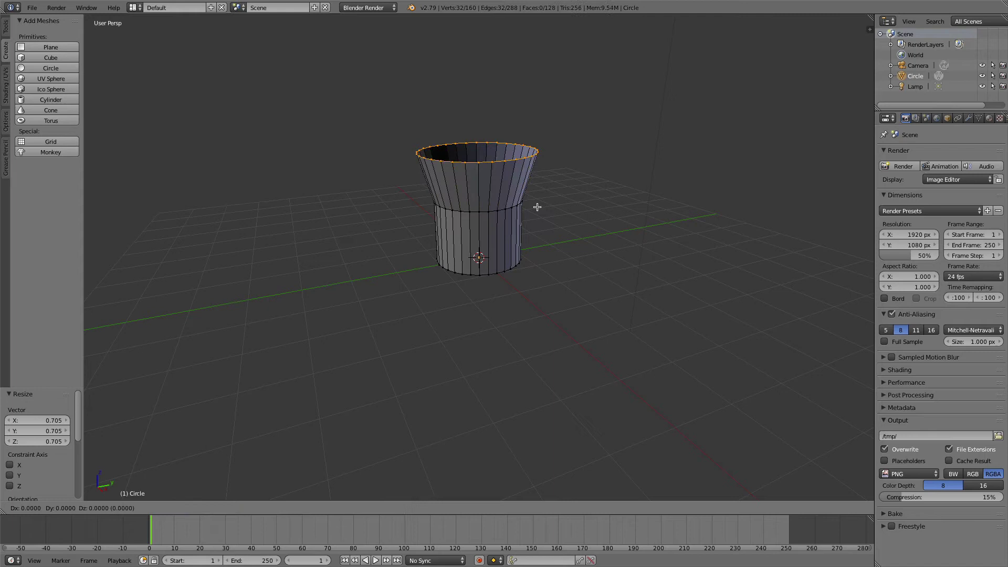
pyautogui.press('z')
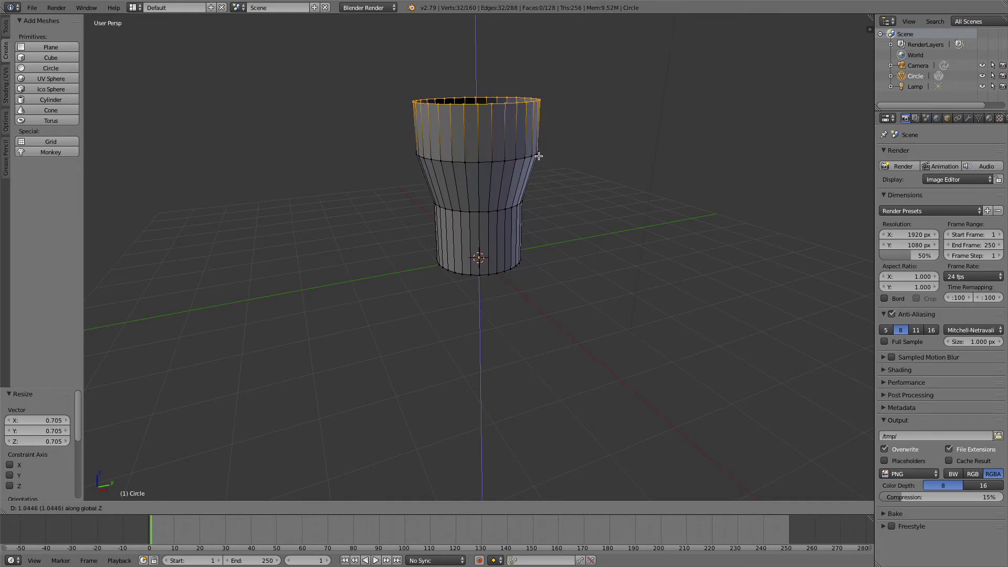
pyautogui.click(540, 156)
pyautogui.press('Tab')
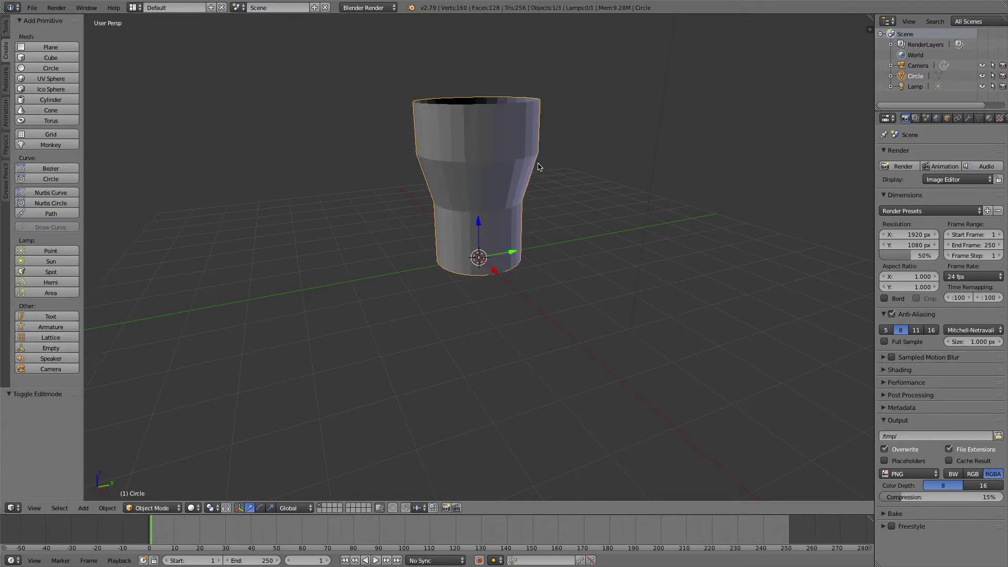
# - Add a Subdivision Surface modifier to the cup and inspect its shape
pyautogui.moveTo(489, 296); pyautogui.dragTo(365, 257, button='middle')
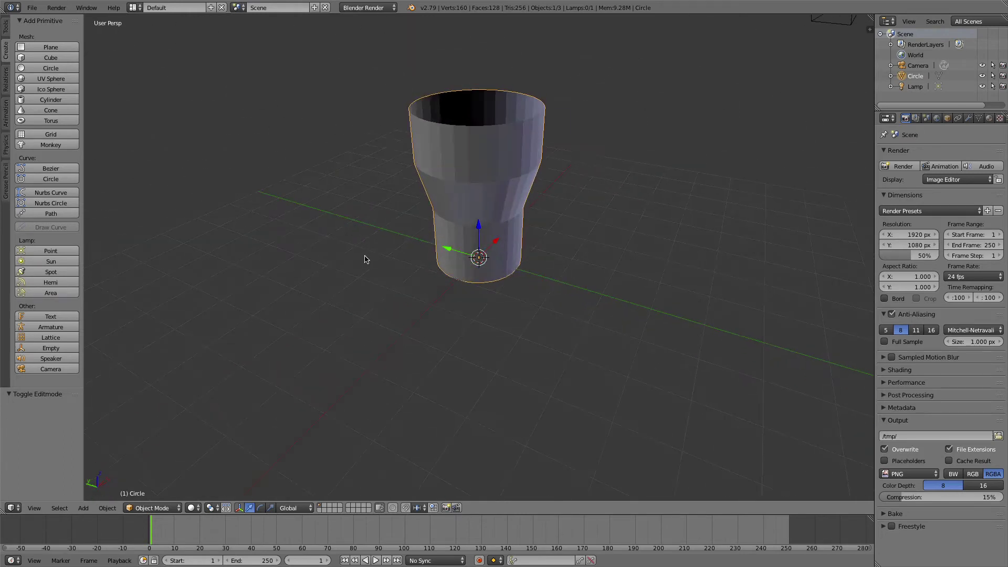
pyautogui.click(969, 121)
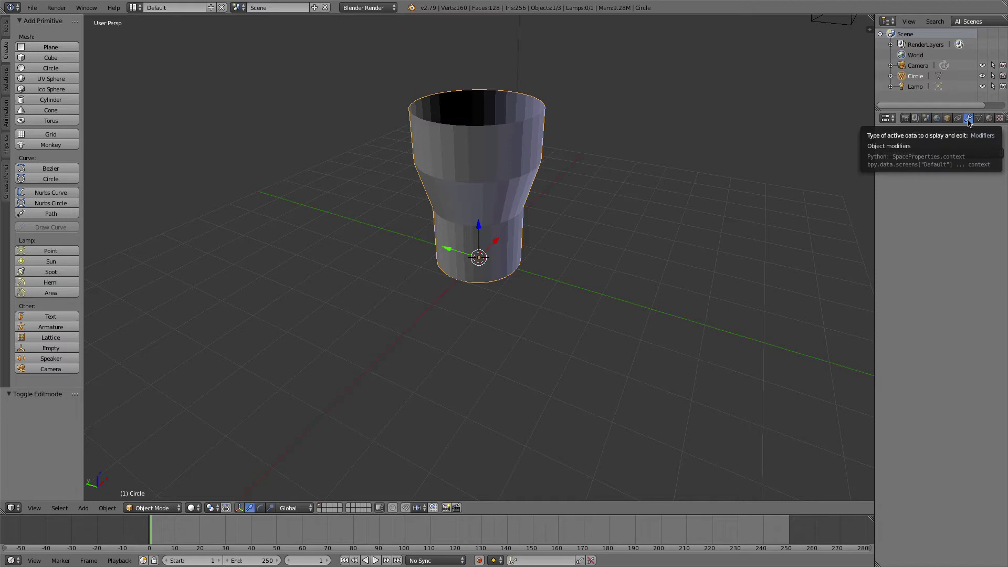
pyautogui.click(902, 155)
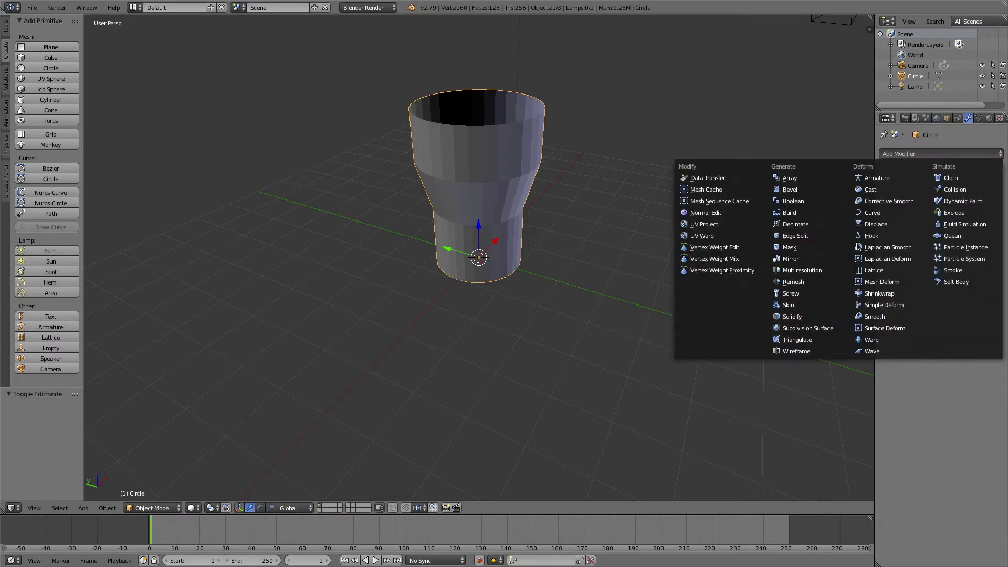
pyautogui.click(831, 330)
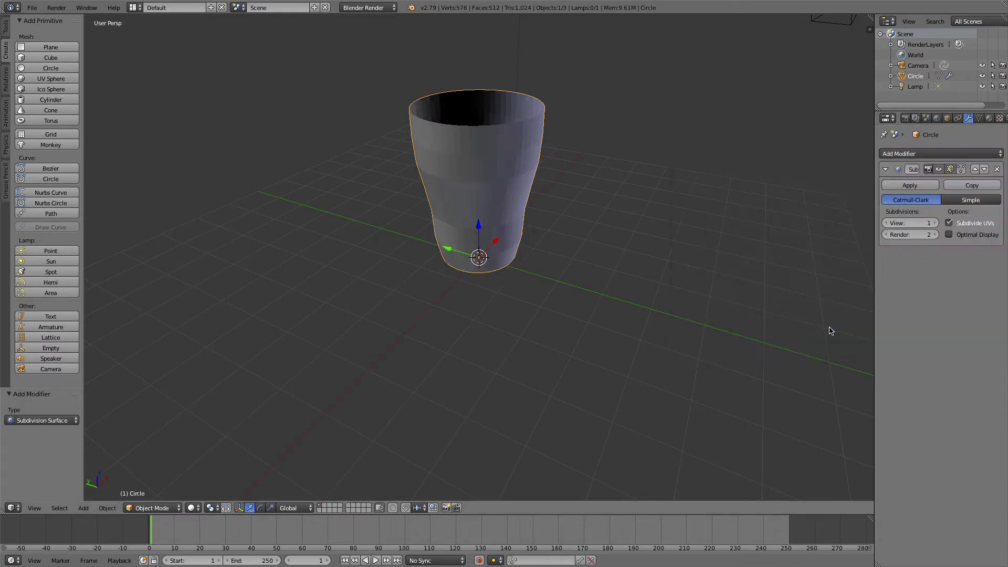
pyautogui.moveTo(519, 224); pyautogui.dragTo(491, 223, button='middle')
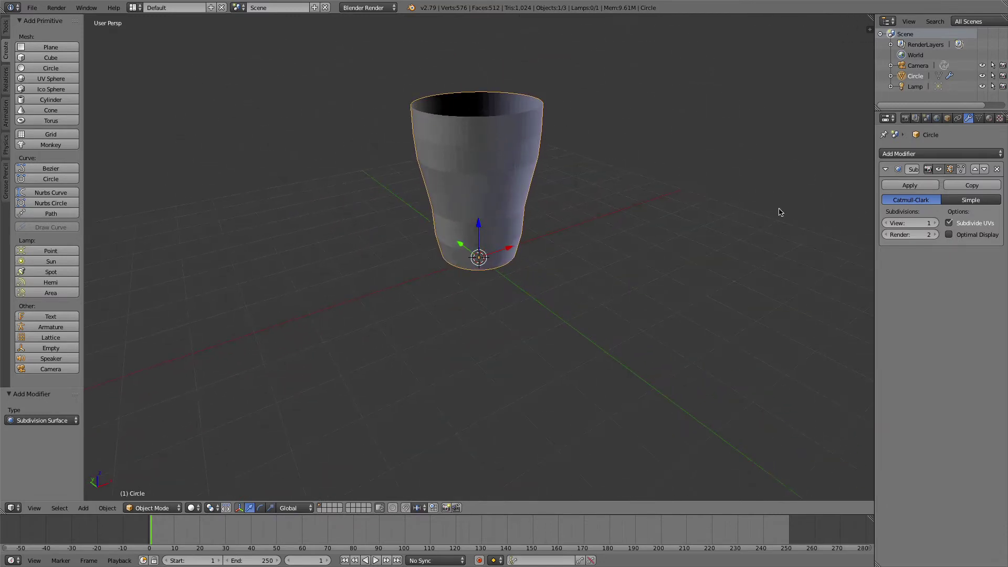
# - Set the Subdivision Surface viewport subdivisions to 2 and switch the cup to Edit Mode
pyautogui.click(936, 223)
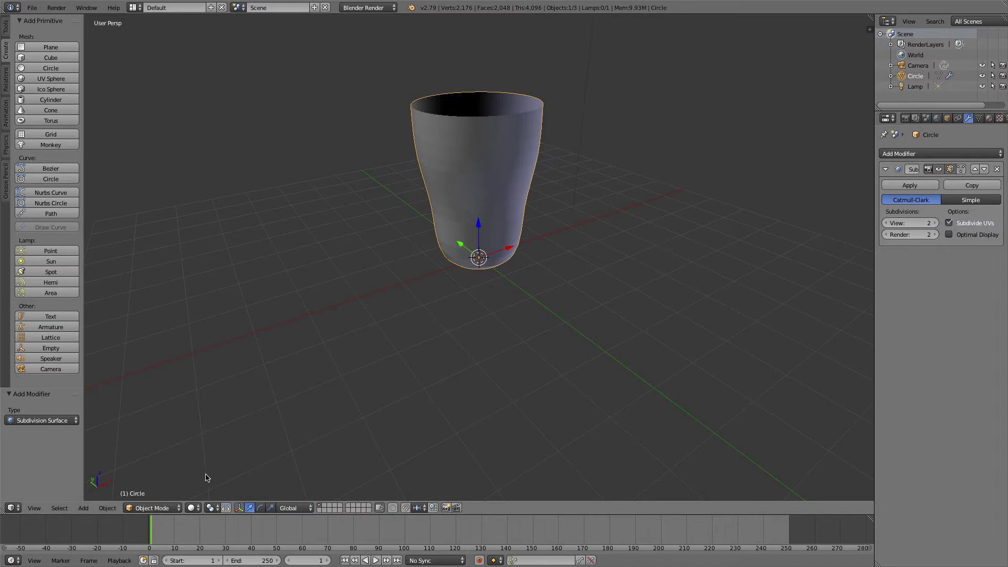
pyautogui.click(154, 509)
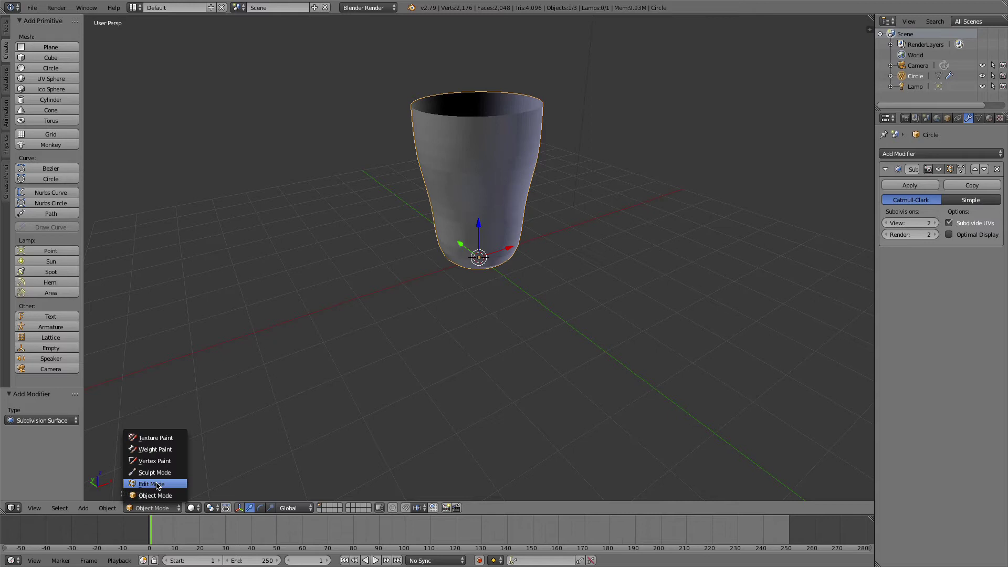
pyautogui.click(154, 484)
# - Add one loop cut around the cup's flared middle section and slide it down by about 0.44
pyautogui.moveTo(325, 314); pyautogui.dragTo(331, 318, button='middle')
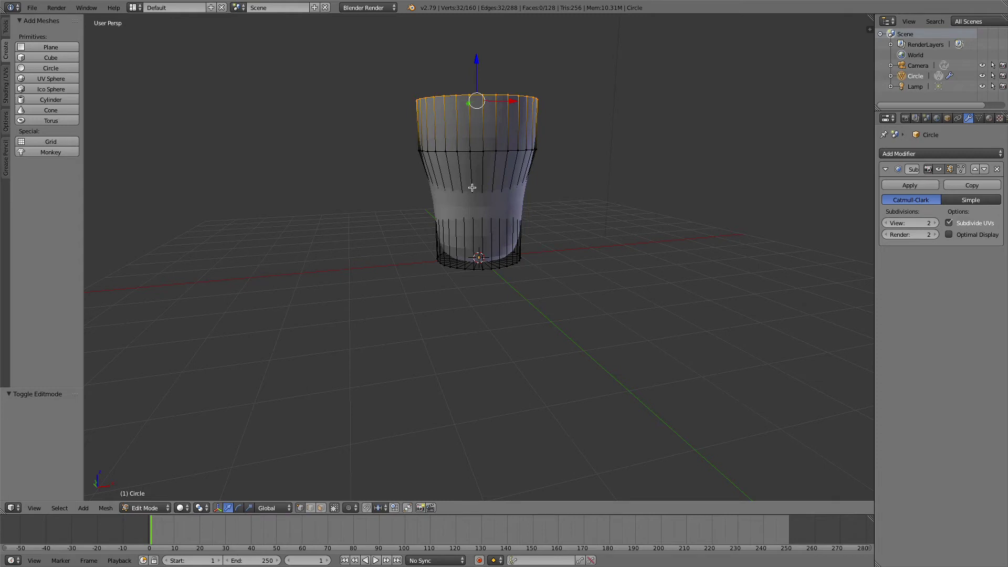
pyautogui.hotkey('ctrl', 'e')
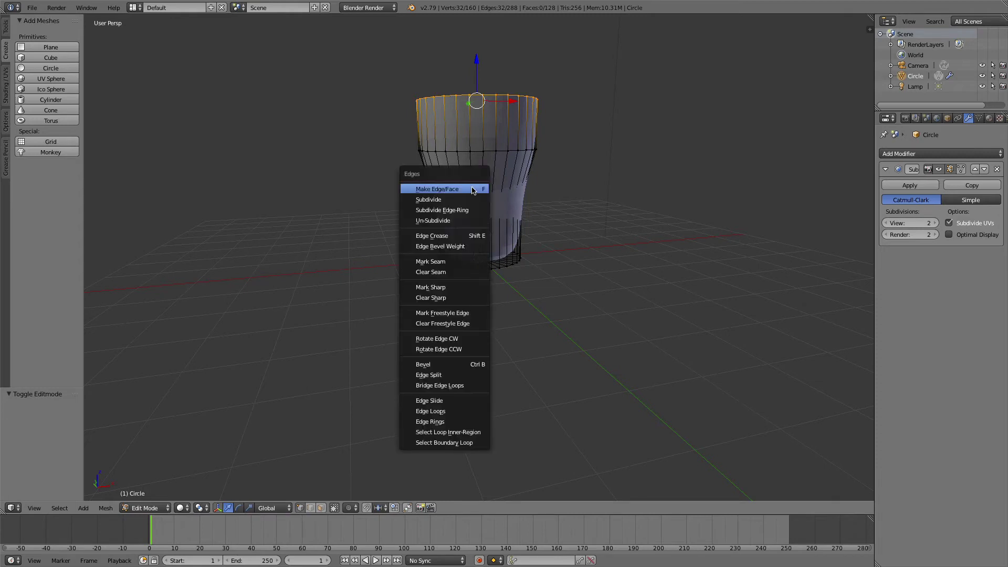
pyautogui.press('Escape')
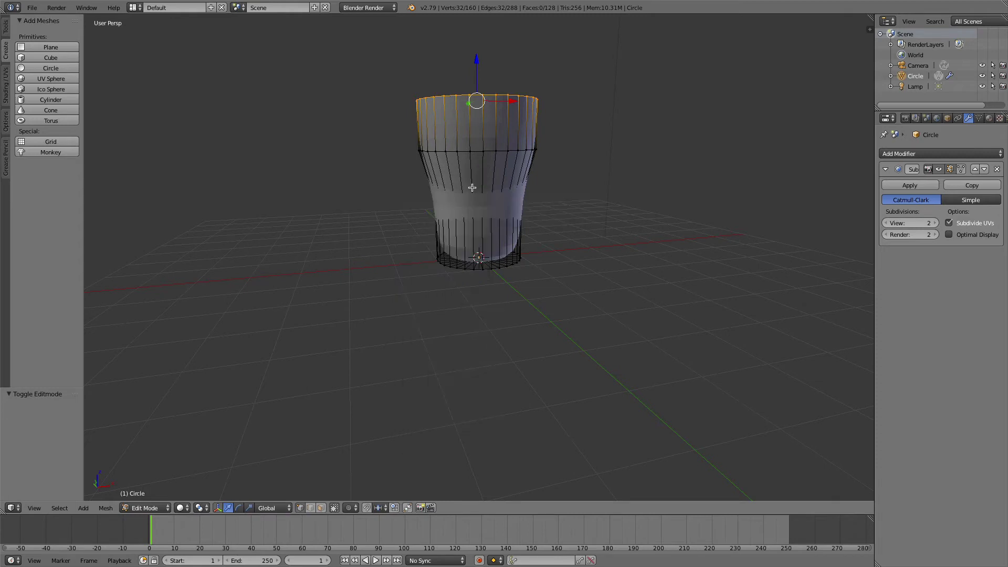
pyautogui.hotkey('ctrl', 'r')
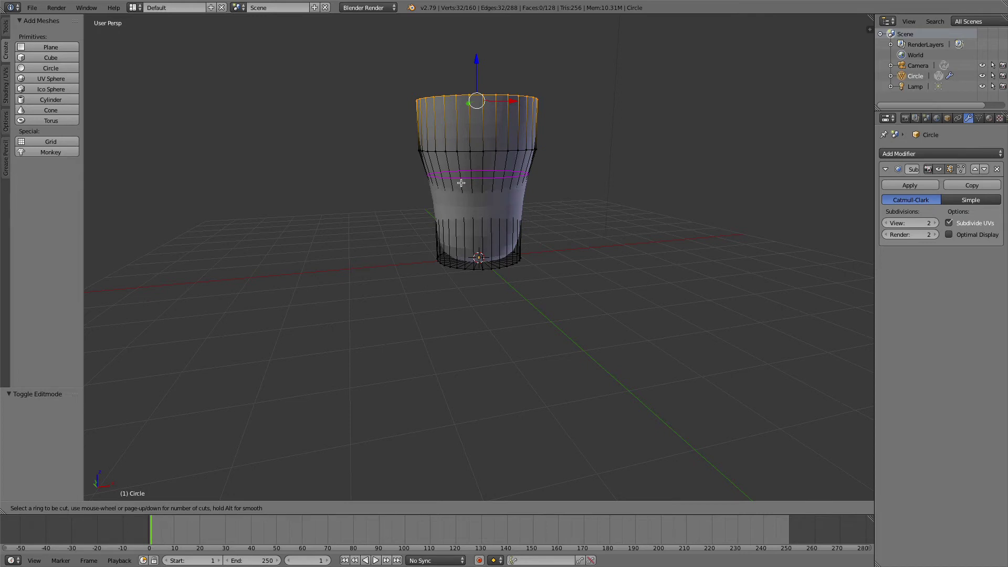
pyautogui.click(462, 183)
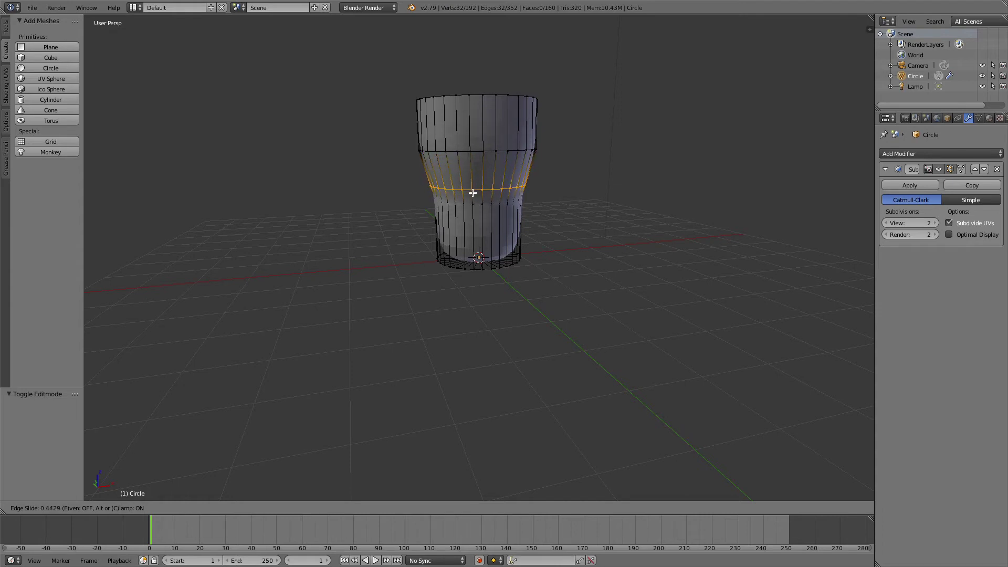
pyautogui.click(473, 193)
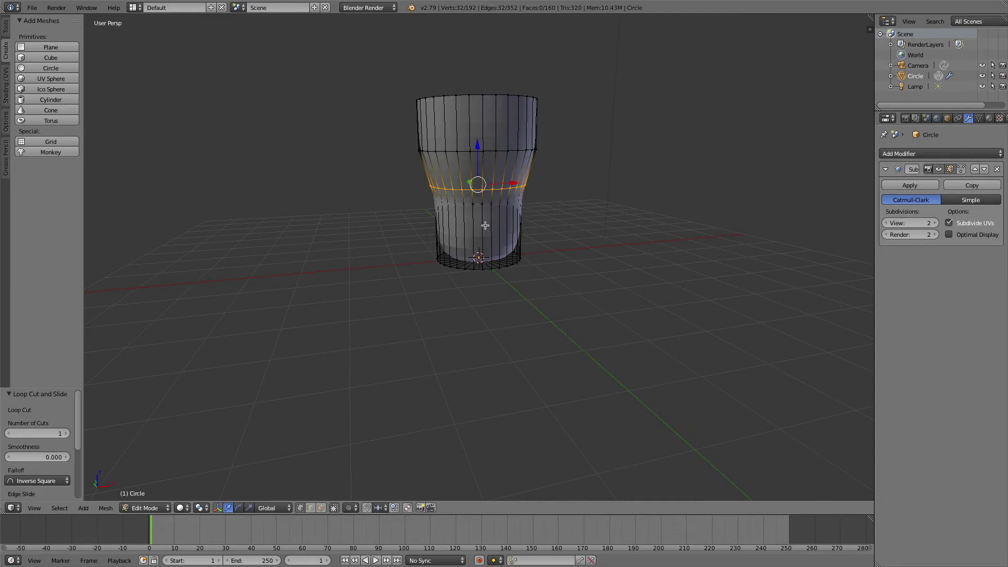
# - Add one loop cut around the cup's lower wall and slide it towards the base by about 0.70
pyautogui.hotkey('ctrl', 'r')
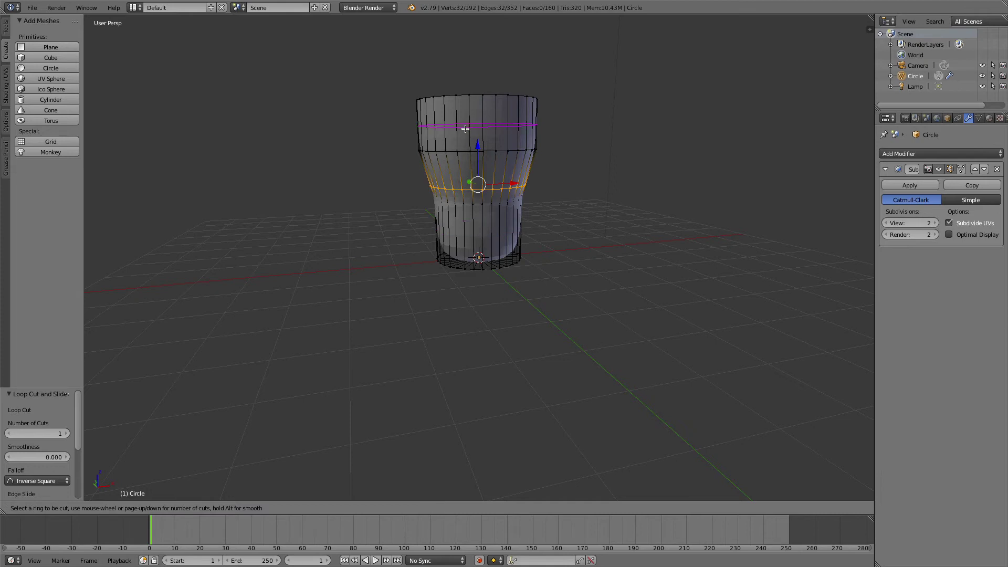
pyautogui.click(487, 221)
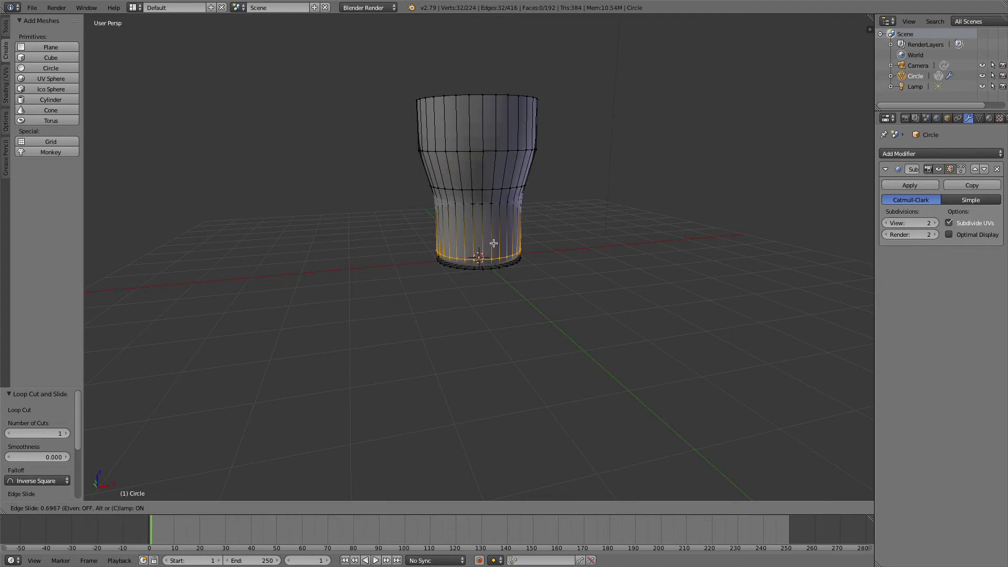
pyautogui.click(494, 243)
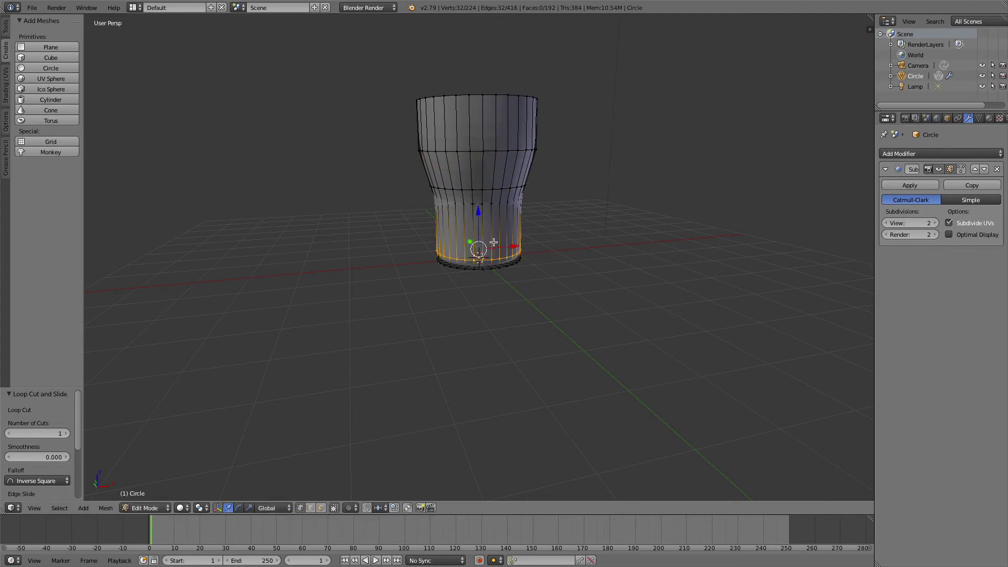
# - Return to Object Mode and apply the Subdivision Surface modifier to the cup
pyautogui.press('Tab')
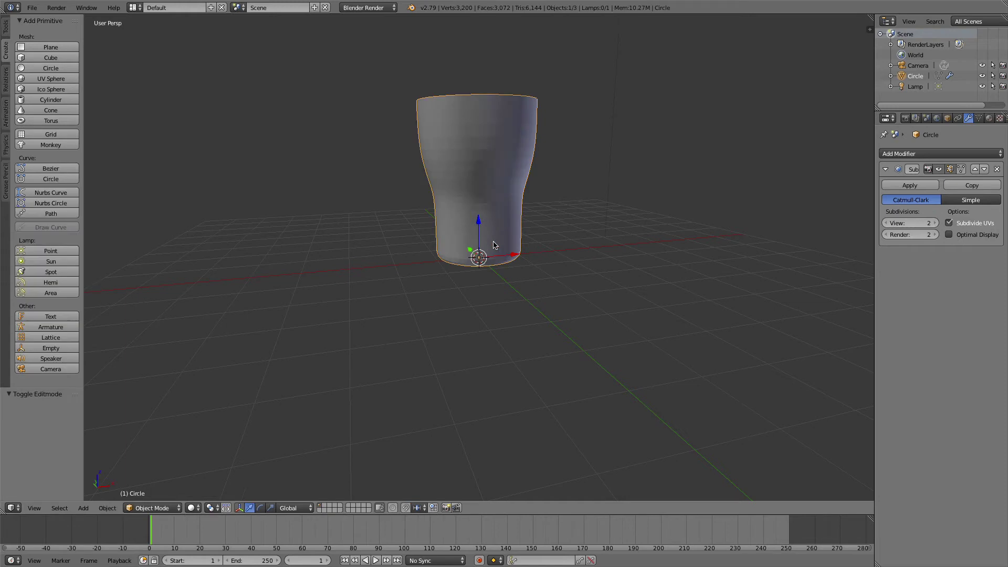
pyautogui.click(898, 190)
pyautogui.moveTo(481, 157); pyautogui.dragTo(478, 176, button='middle')
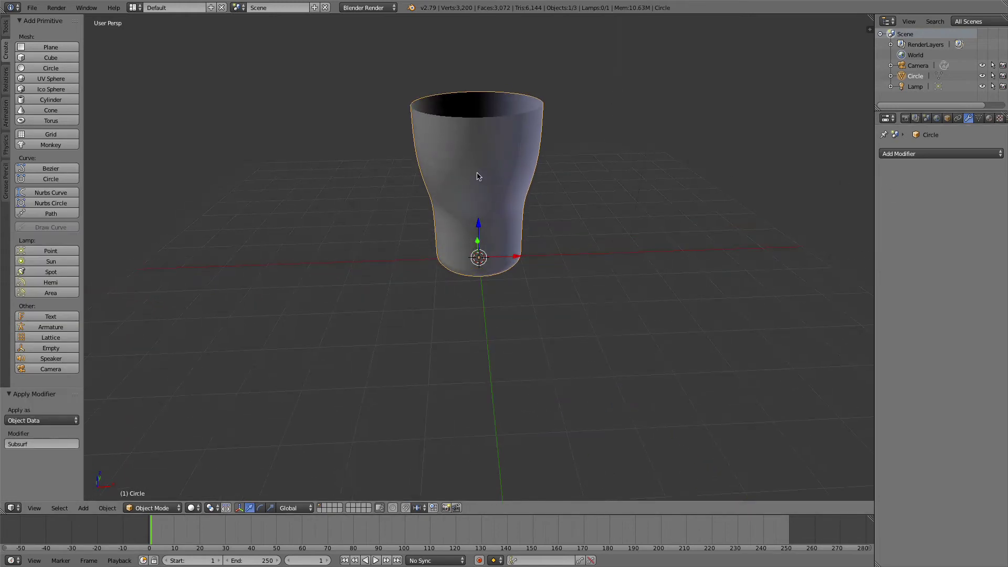
# - Examine the subdivided mesh in Edit Mode, then the cup's interior and outer wall in Object Mode
pyautogui.click(149, 507)
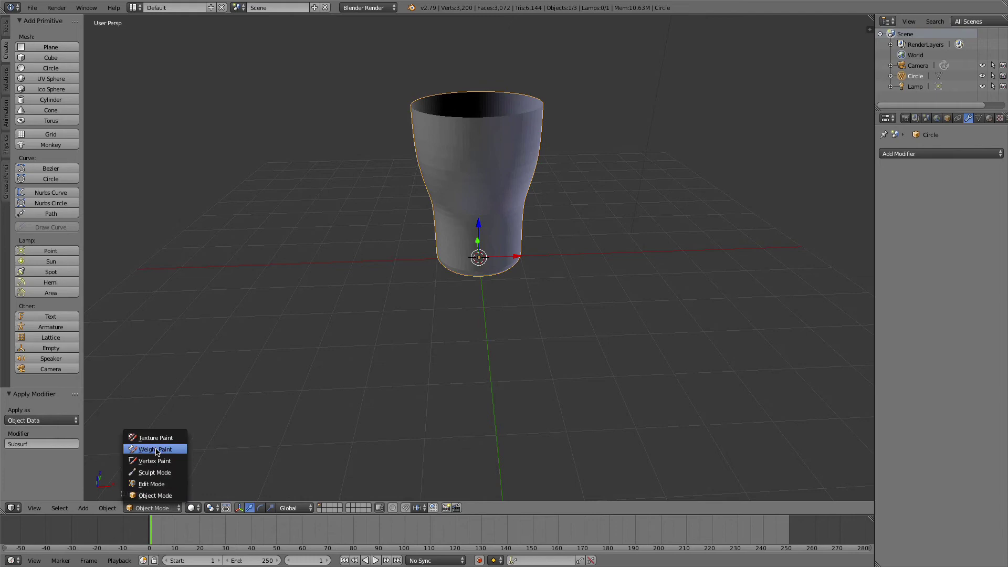
pyautogui.click(152, 484)
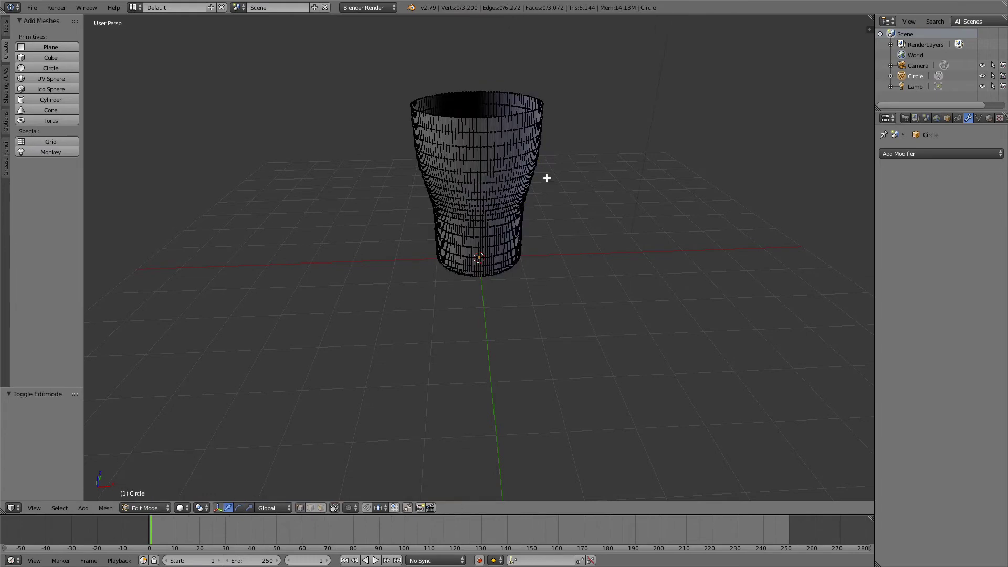
pyautogui.moveTo(496, 191)
pyautogui.mouseDown(button='middle')
pyautogui.moveTo(570, 313)
pyautogui.moveTo(514, 176)
pyautogui.moveTo(510, 200)
pyautogui.mouseUp(button='middle')
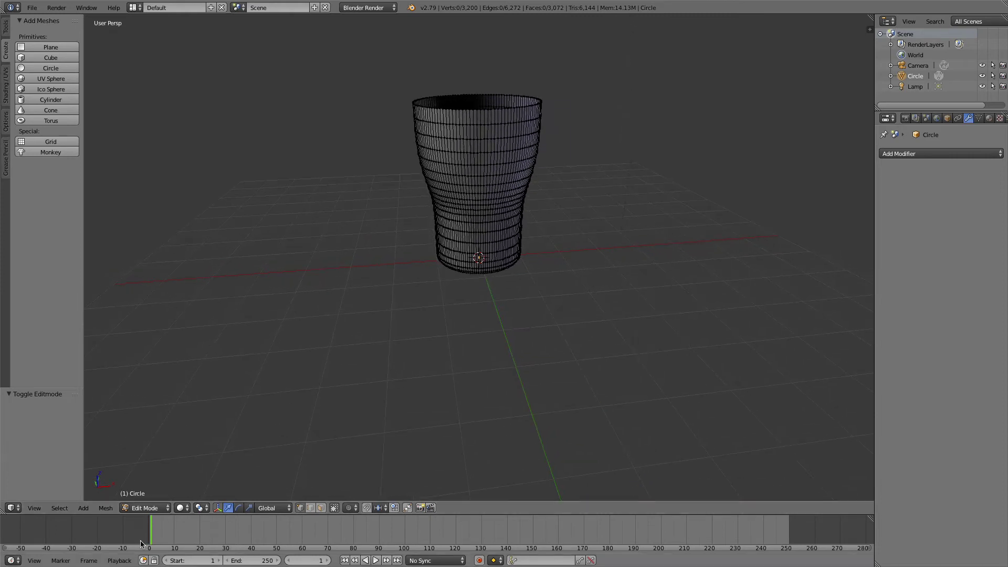
pyautogui.click(140, 508)
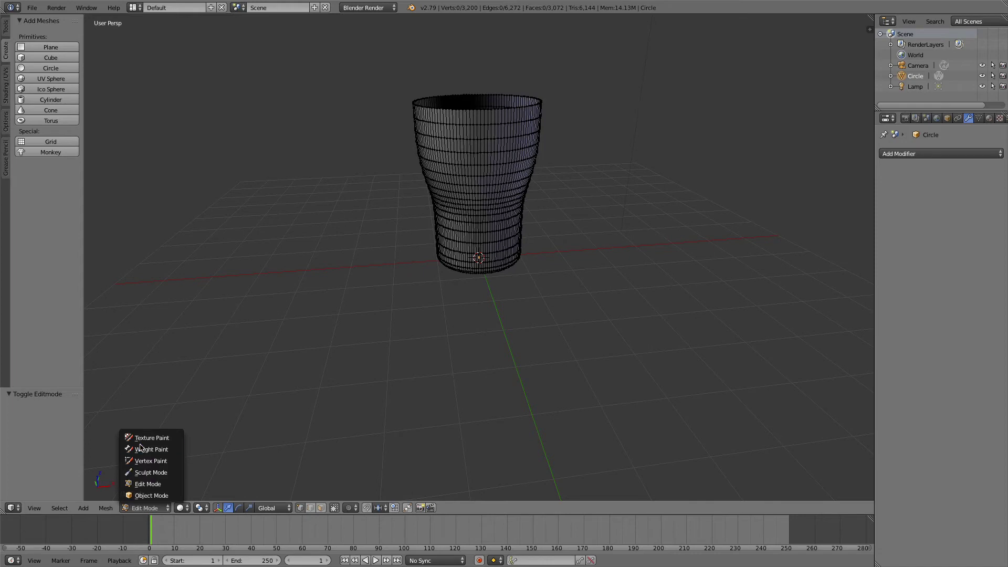
pyautogui.click(157, 496)
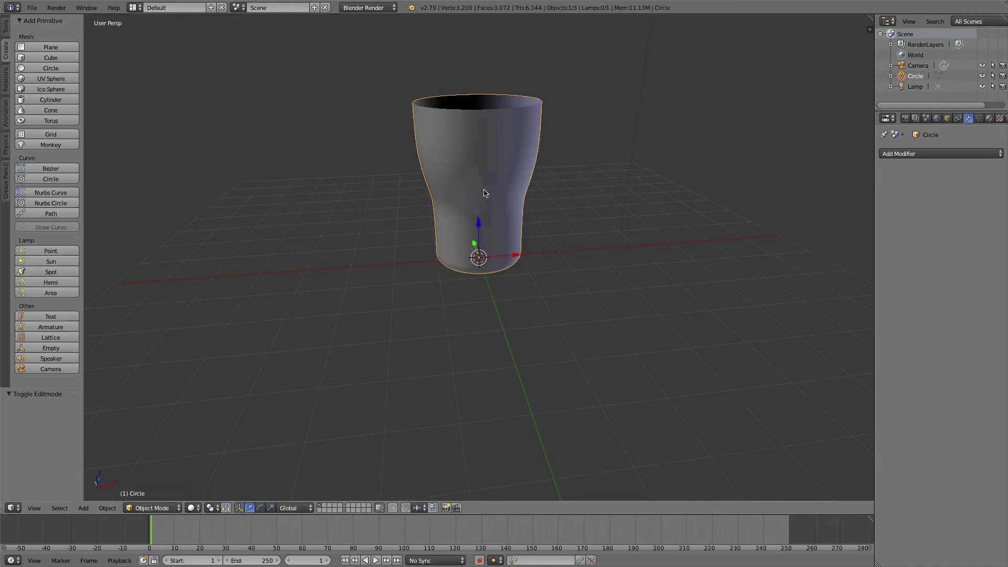
pyautogui.moveTo(494, 188); pyautogui.dragTo(419, 225, button='middle')
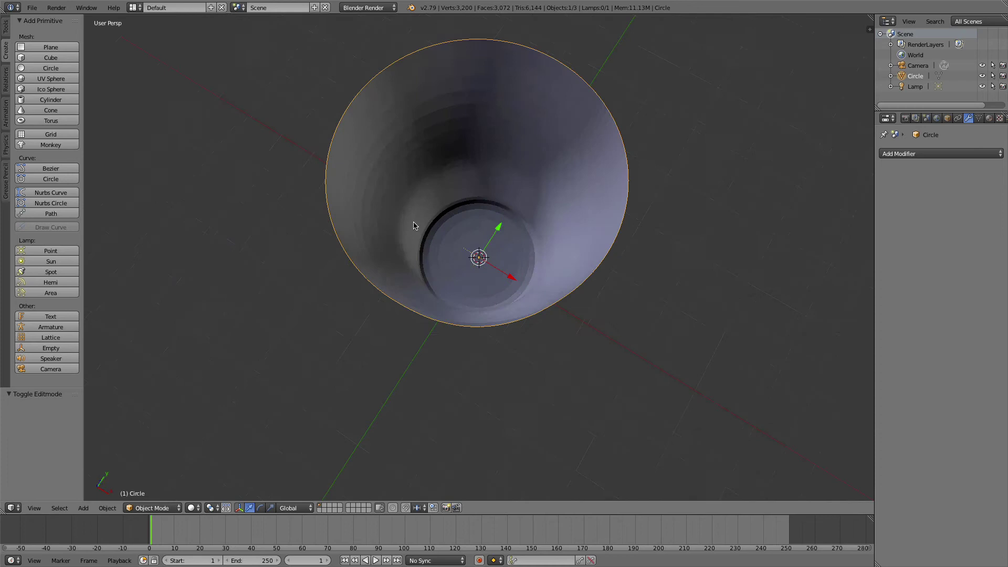
pyautogui.moveTo(344, 242); pyautogui.dragTo(517, 102, button='middle')
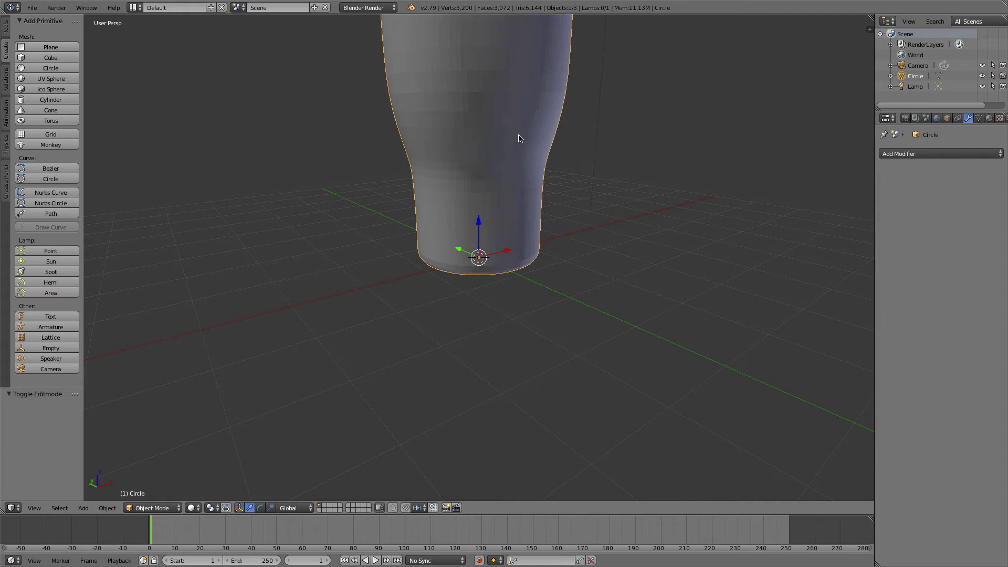
pyautogui.moveTo(488, 163)
pyautogui.keyDown('shift'); pyautogui.mouseDown(button='middle')
pyautogui.moveTo(469, 251)
pyautogui.moveTo(475, 215)
pyautogui.mouseUp(button='middle'); pyautogui.keyUp('shift')
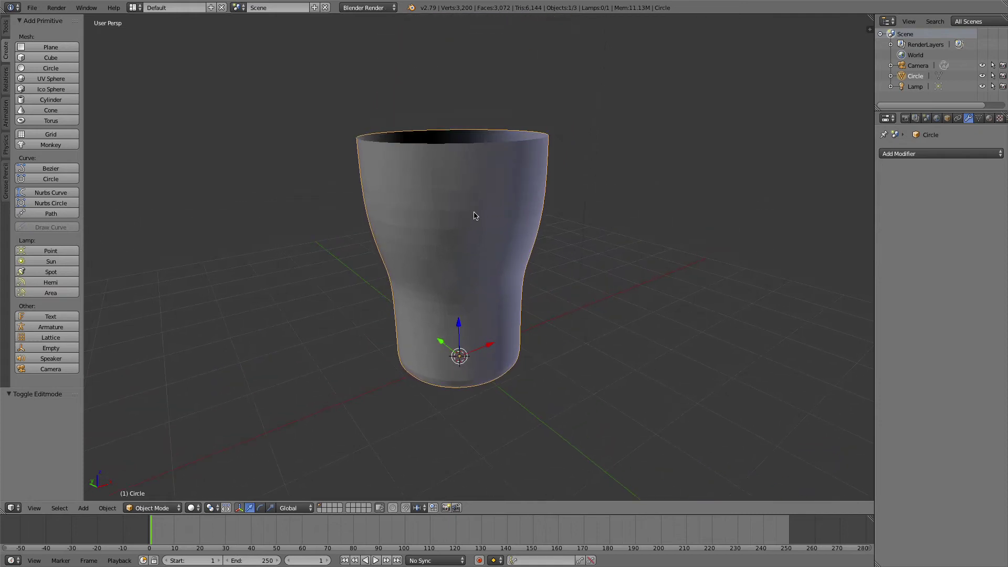
# - Add a Solidify modifier to the cup and set its thickness to 0.114
pyautogui.click(946, 153)
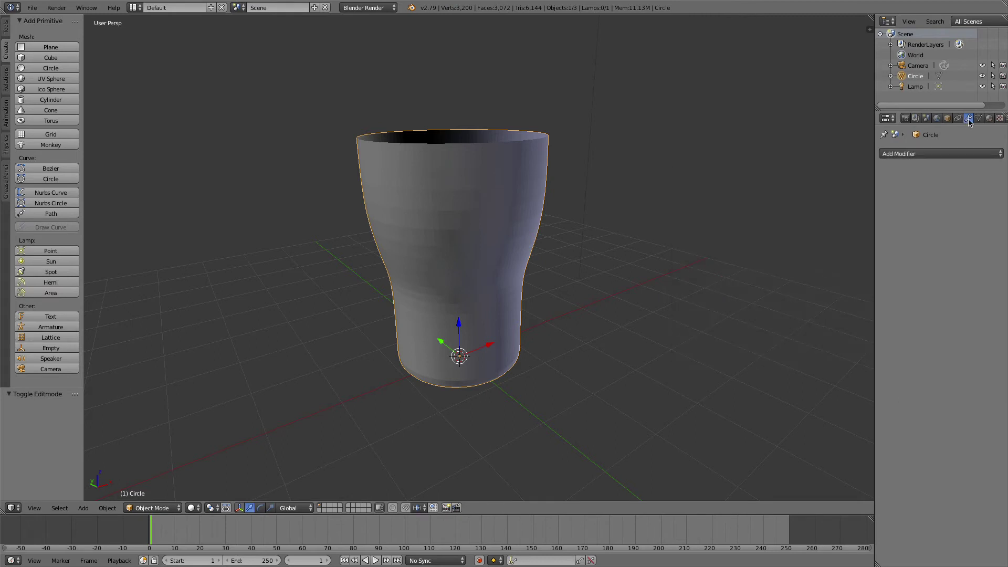
pyautogui.click(927, 154)
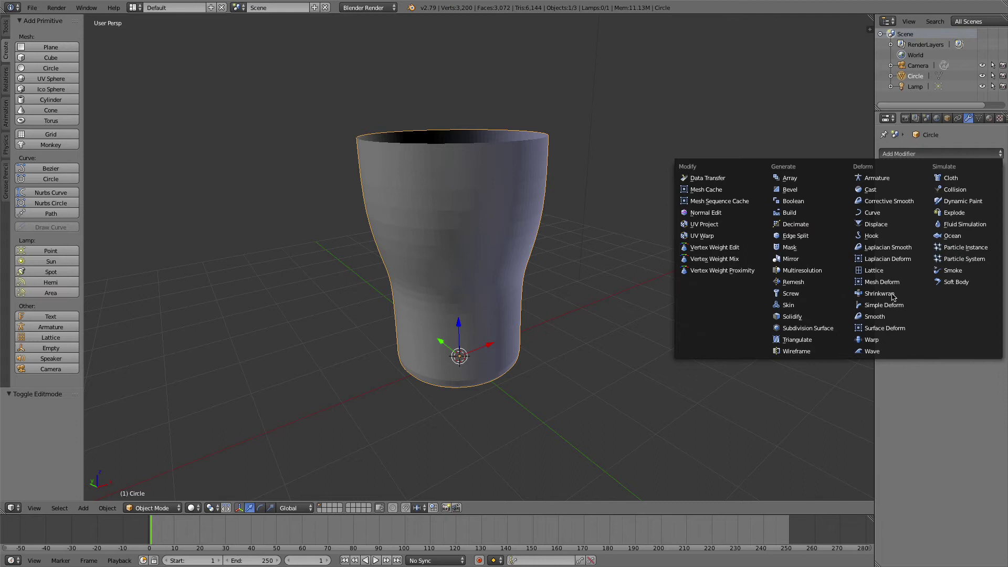
pyautogui.click(814, 316)
pyautogui.moveTo(504, 267); pyautogui.dragTo(376, 305, button='middle')
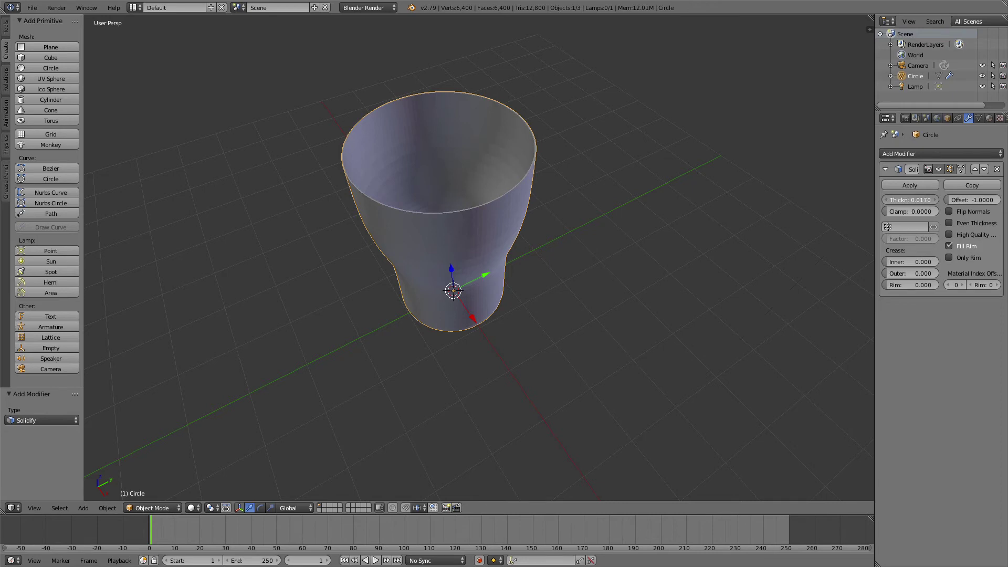
pyautogui.click(910, 200)
pyautogui.write('0.063')
pyautogui.press('Return')
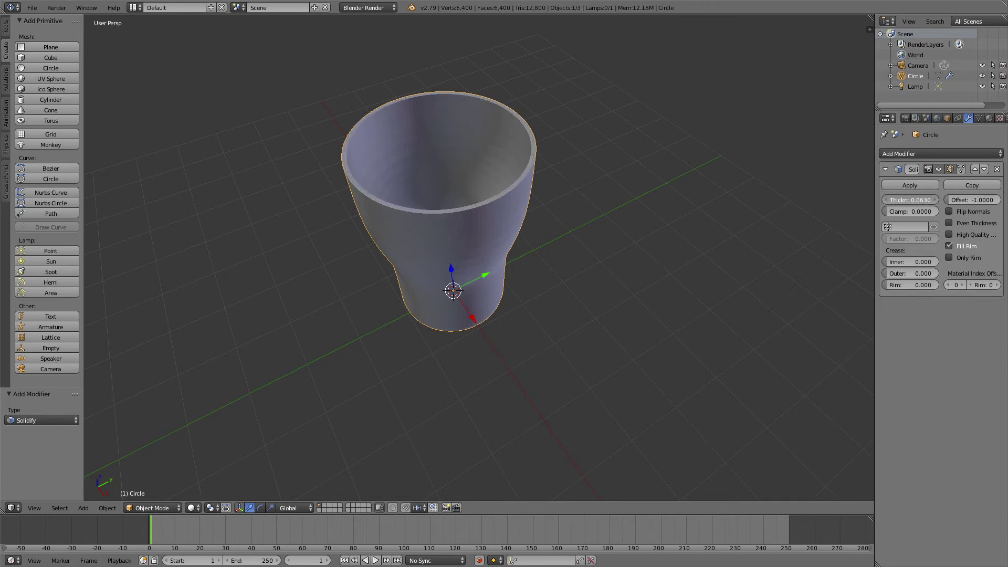
pyautogui.moveTo(910, 200); pyautogui.dragTo(936, 200)
pyautogui.moveTo(657, 283); pyautogui.dragTo(454, 278, button='middle')
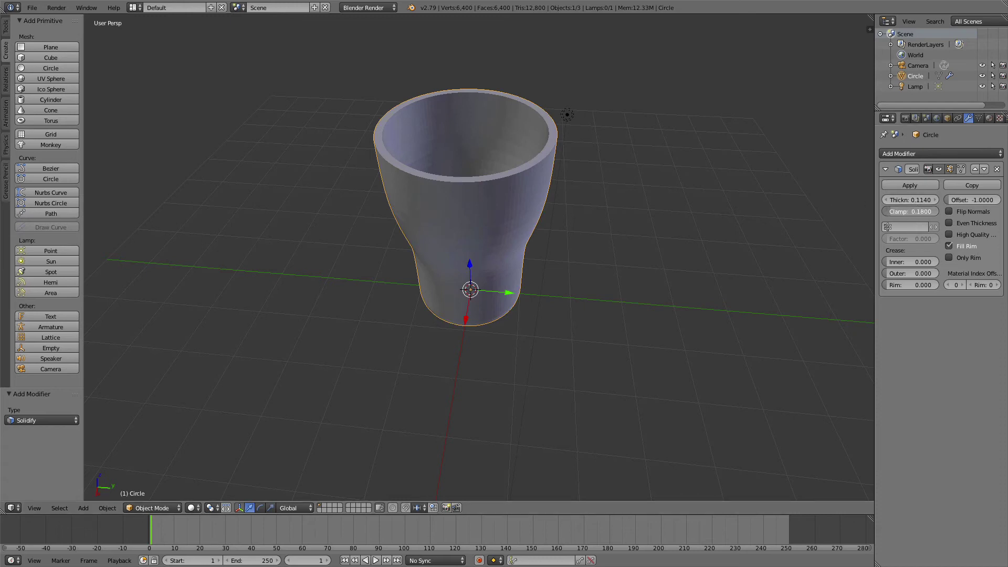
# - Set the Solidify inner crease to 0.350 and outer crease to 0.050, and apply the modifier with a slightly thicker wall
pyautogui.moveTo(910, 262); pyautogui.dragTo(893, 285)
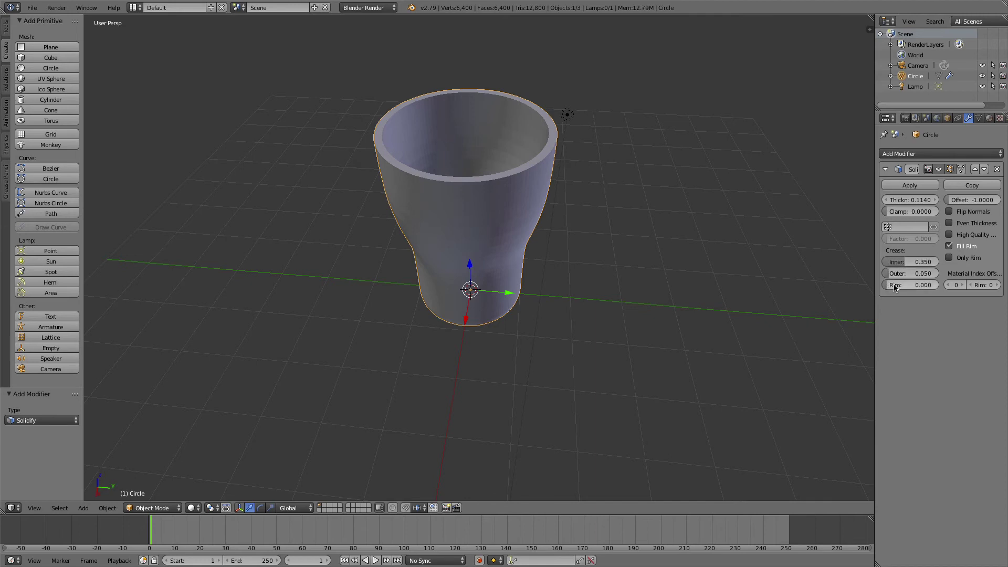
pyautogui.moveTo(911, 199); pyautogui.dragTo(927, 200)
pyautogui.click(906, 187)
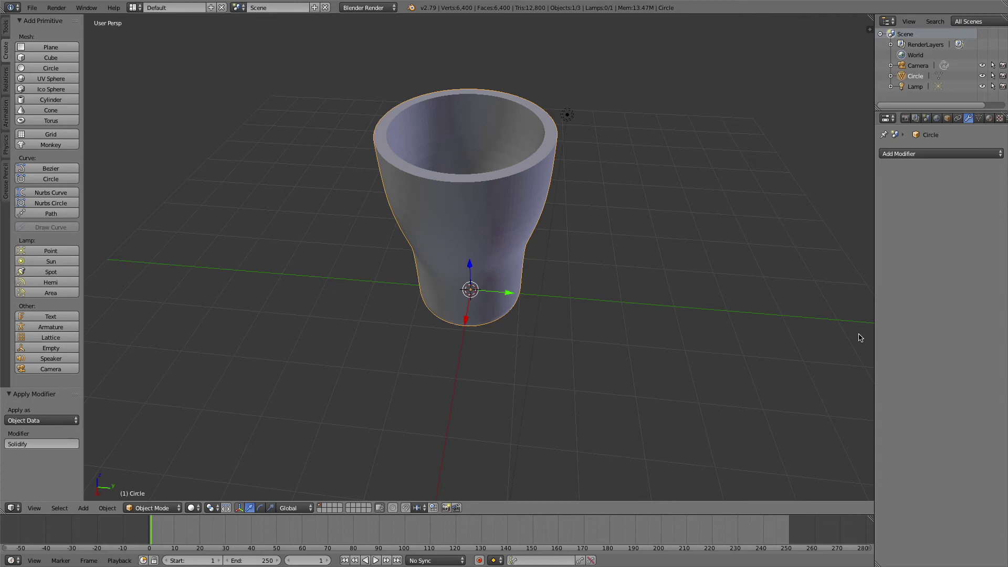
# - Examine the thickened cup's mesh in Edit Mode and its overall shape back in Object Mode
pyautogui.click(152, 508)
pyautogui.click(155, 484)
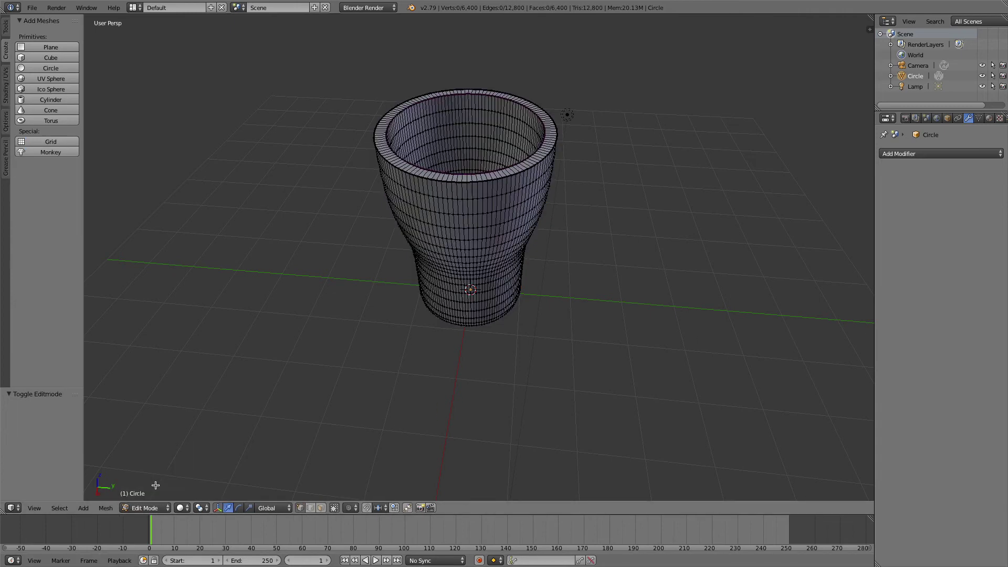
pyautogui.moveTo(437, 194); pyautogui.dragTo(359, 196, button='middle')
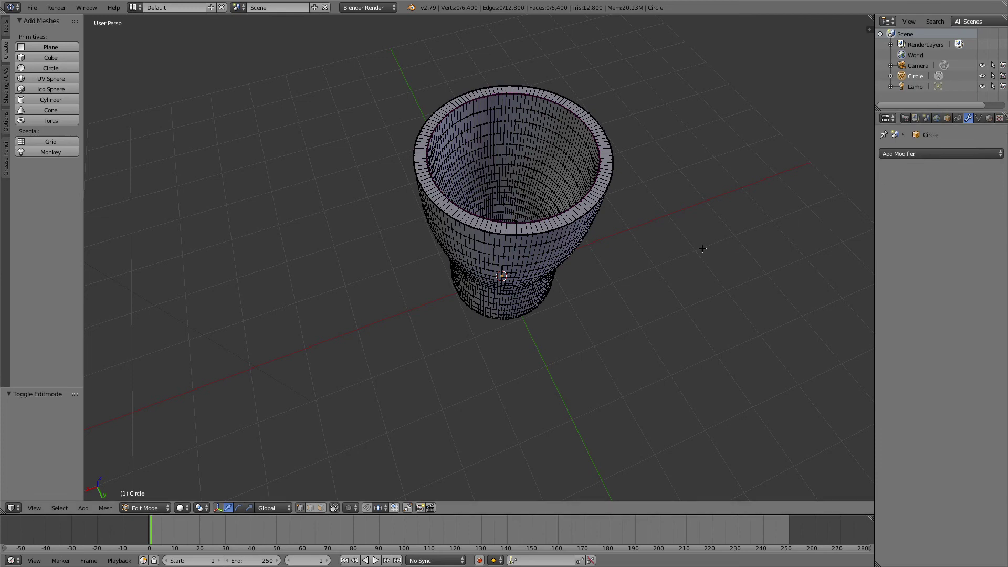
pyautogui.moveTo(702, 248); pyautogui.dragTo(682, 201, button='middle')
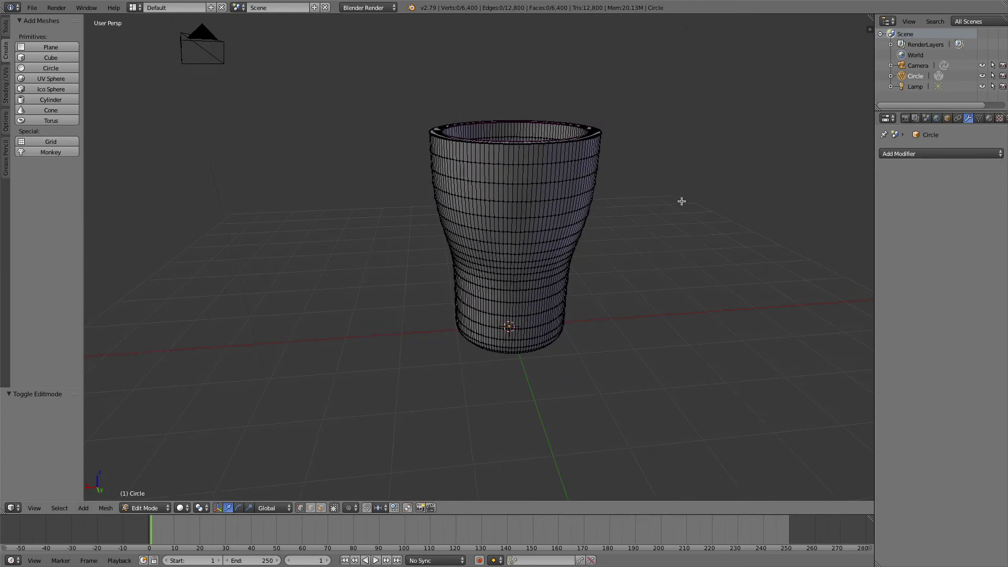
pyautogui.click(146, 508)
pyautogui.click(146, 496)
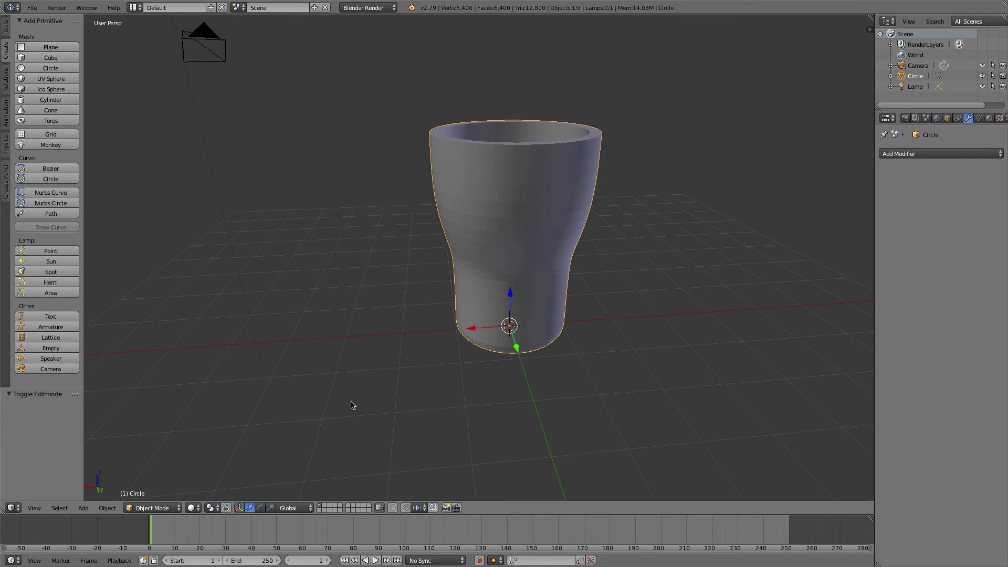
pyautogui.moveTo(511, 324); pyautogui.dragTo(486, 336, button='middle')
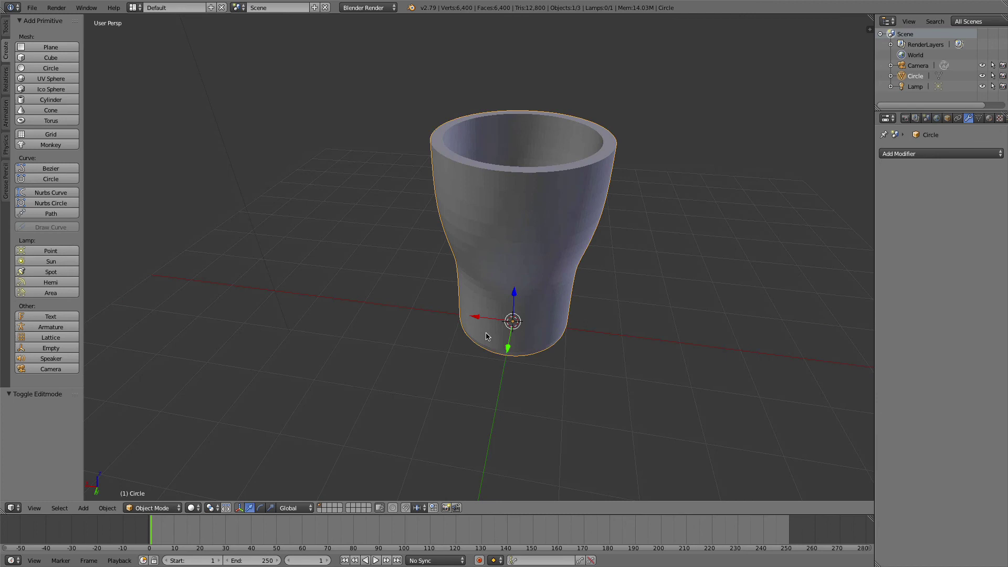